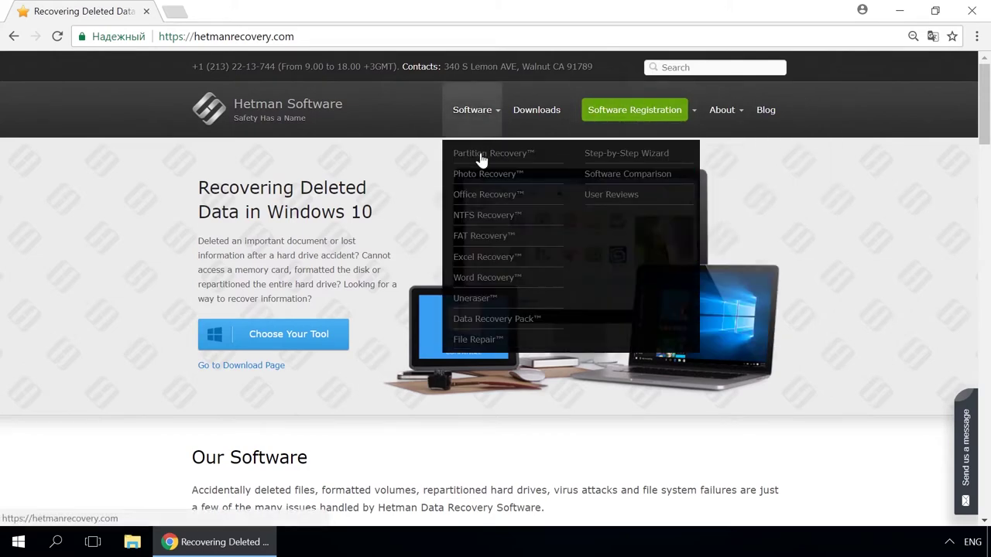
- Open the Hetman Partition Recovery 2.7 product page from the Software menu
{"action": "left_click", "coordinate": [481, 154]}
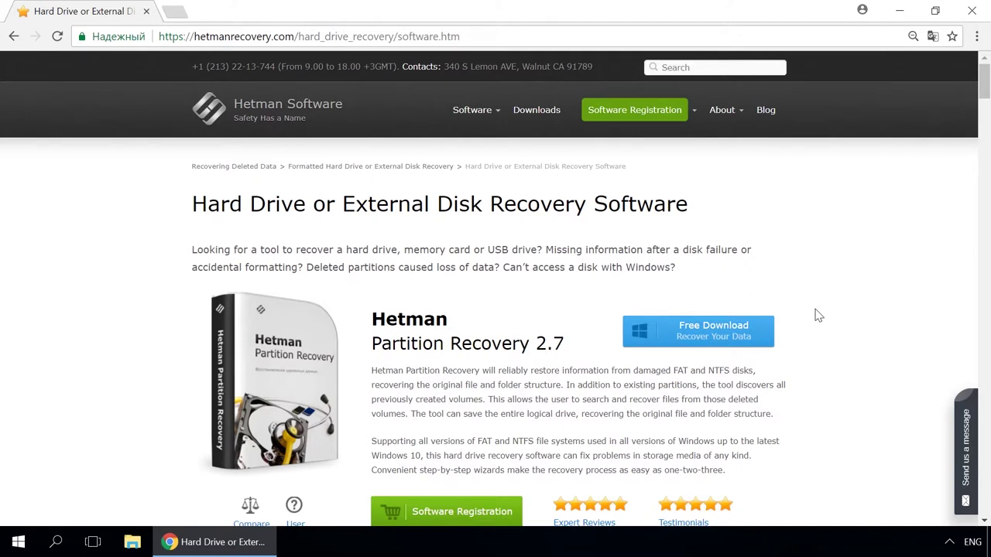
- Go to the Hetman Software blog and scroll down its article list
{"action": "left_click", "coordinate": [759, 111]}
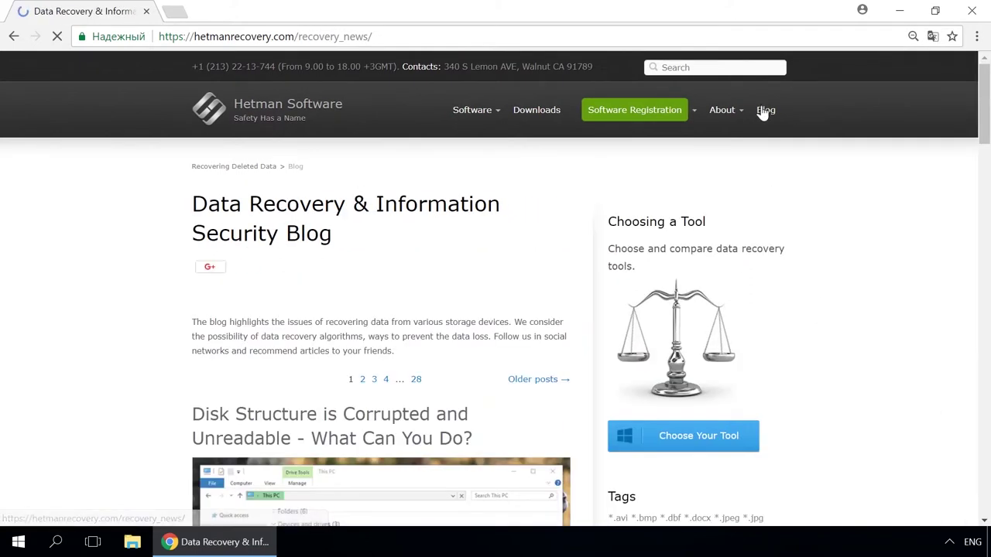
{"action": "scroll", "coordinate": [515, 247], "scroll_direction": "down", "scroll_amount": 1}
{"action": "scroll", "coordinate": [514, 246], "scroll_direction": "down", "scroll_amount": 3}
{"action": "scroll", "coordinate": [515, 246], "scroll_direction": "down", "scroll_amount": 4}
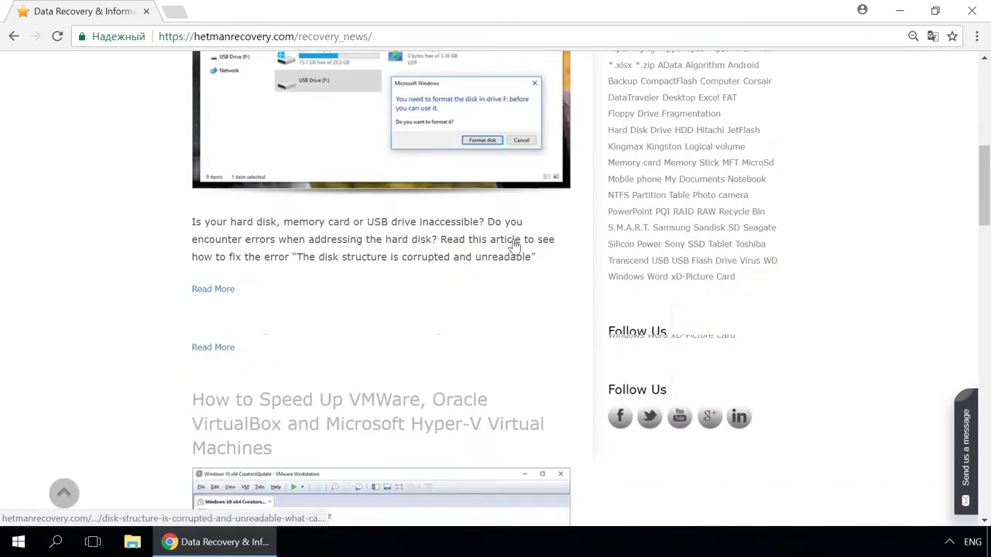
{"action": "scroll", "coordinate": [515, 247], "scroll_direction": "down", "scroll_amount": 3}
{"action": "scroll", "coordinate": [514, 246], "scroll_direction": "down", "scroll_amount": 4}
- Read through the Storage Space article, then bring up the send-a-message contact form
{"action": "left_click", "coordinate": [488, 227]}
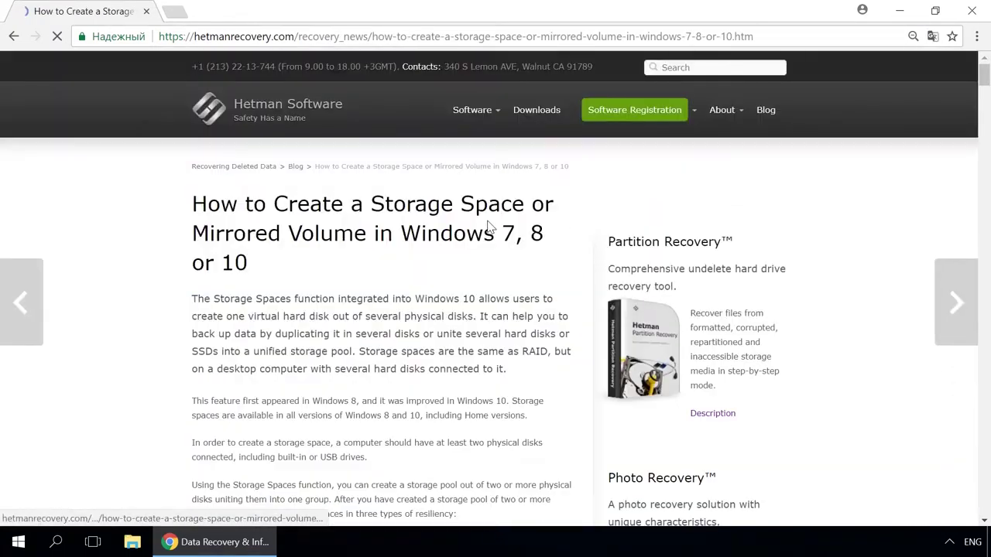
{"action": "scroll", "coordinate": [488, 227], "scroll_direction": "down", "scroll_amount": 1}
{"action": "scroll", "coordinate": [488, 227], "scroll_direction": "down", "scroll_amount": 5}
{"action": "scroll", "coordinate": [488, 227], "scroll_direction": "down", "scroll_amount": 3}
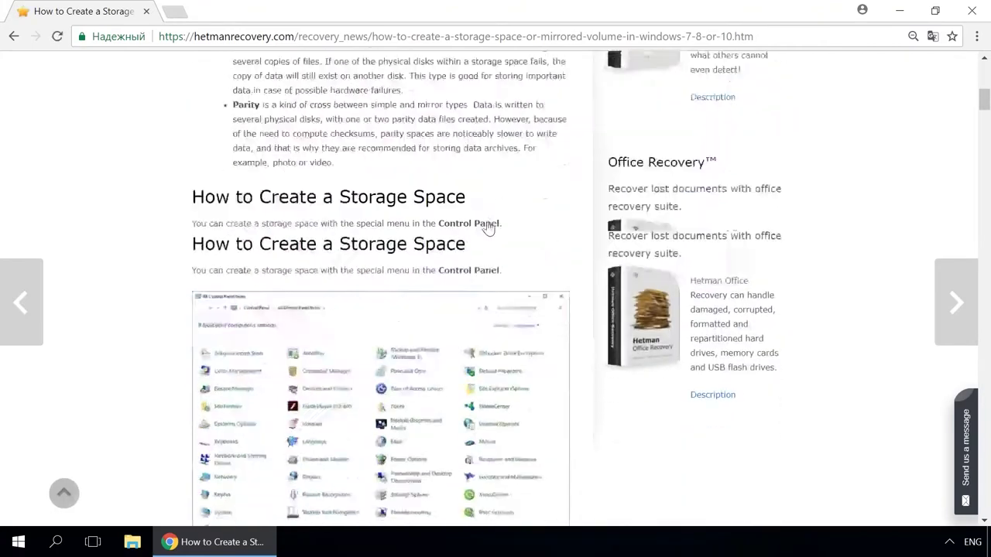
{"action": "scroll", "coordinate": [488, 227], "scroll_direction": "down", "scroll_amount": 2}
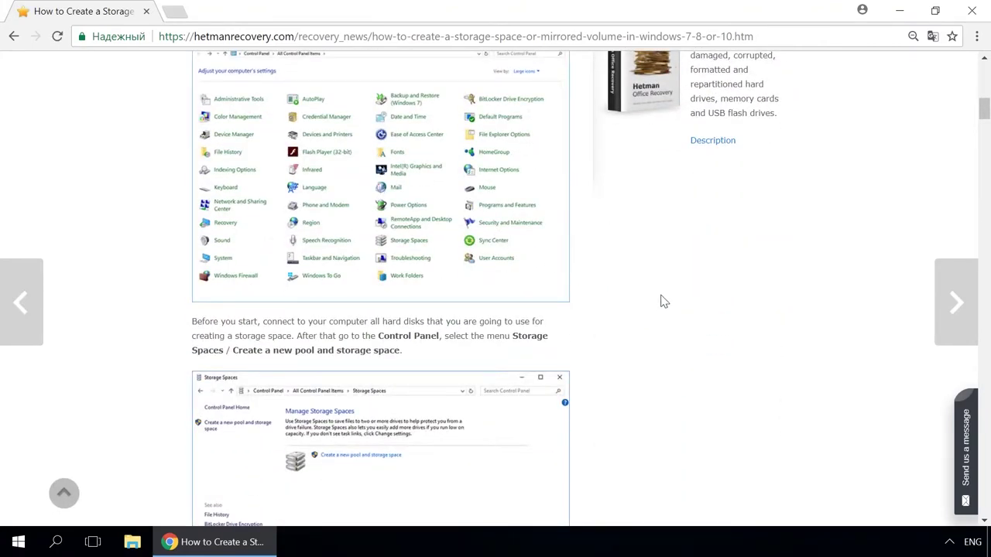
{"action": "left_click", "coordinate": [968, 437]}
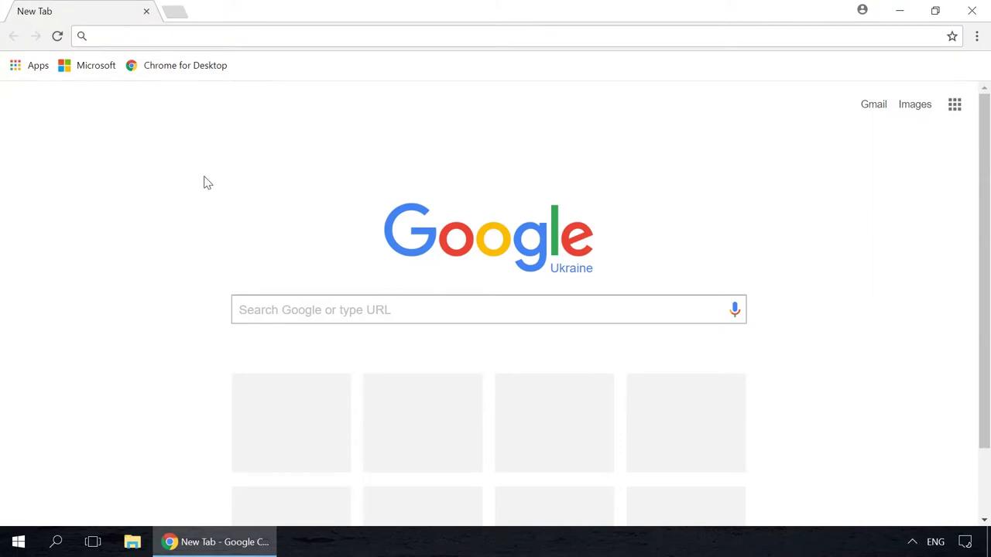
{"action": "left_click", "coordinate": [977, 36]}
{"action": "mouse_move", "coordinate": [815, 332]}
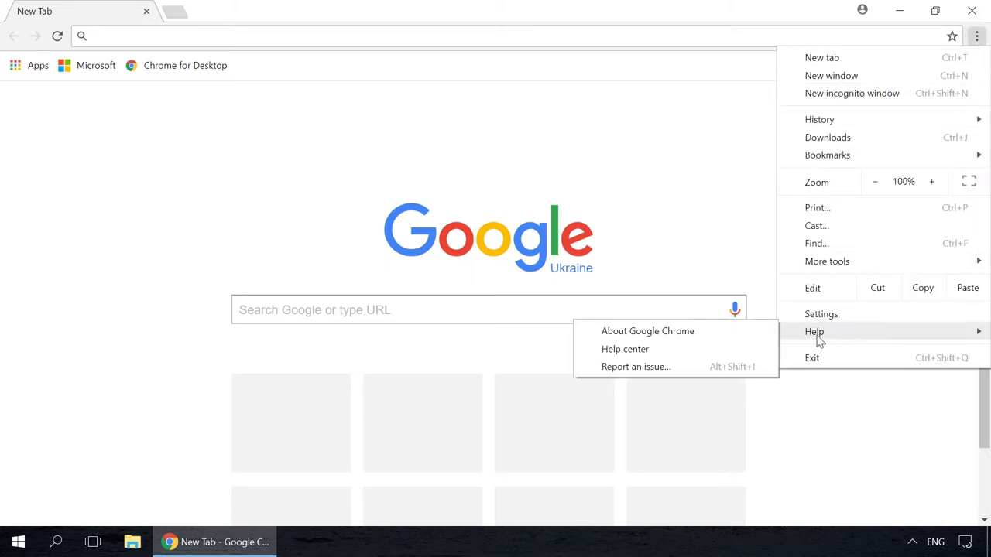
{"action": "left_click", "coordinate": [665, 341]}
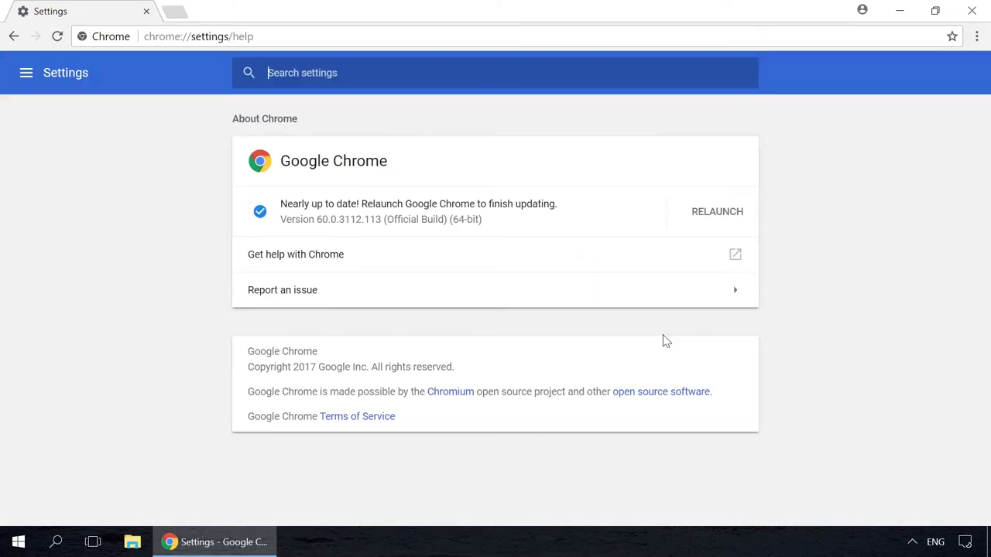
{"action": "left_click", "coordinate": [172, 13]}
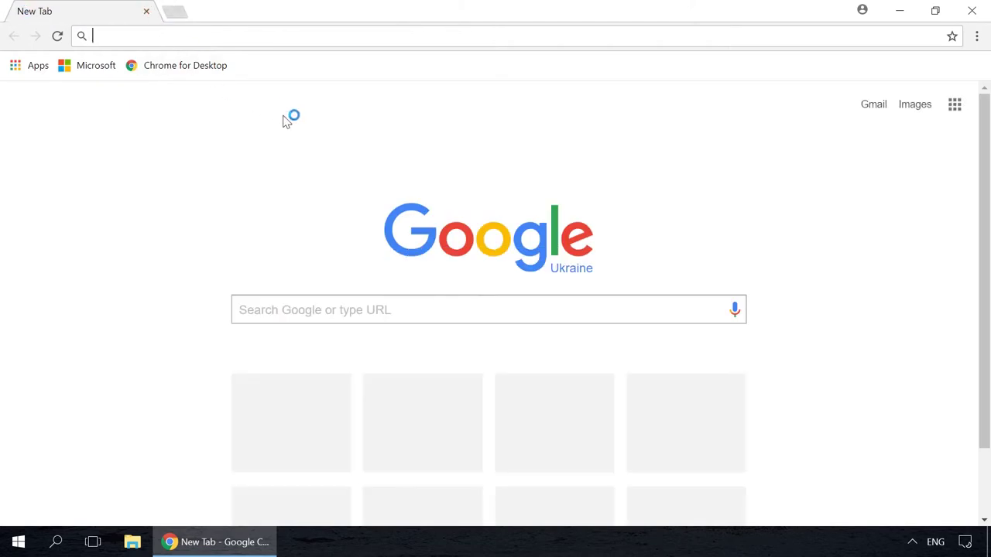
{"action": "left_click", "coordinate": [977, 37]}
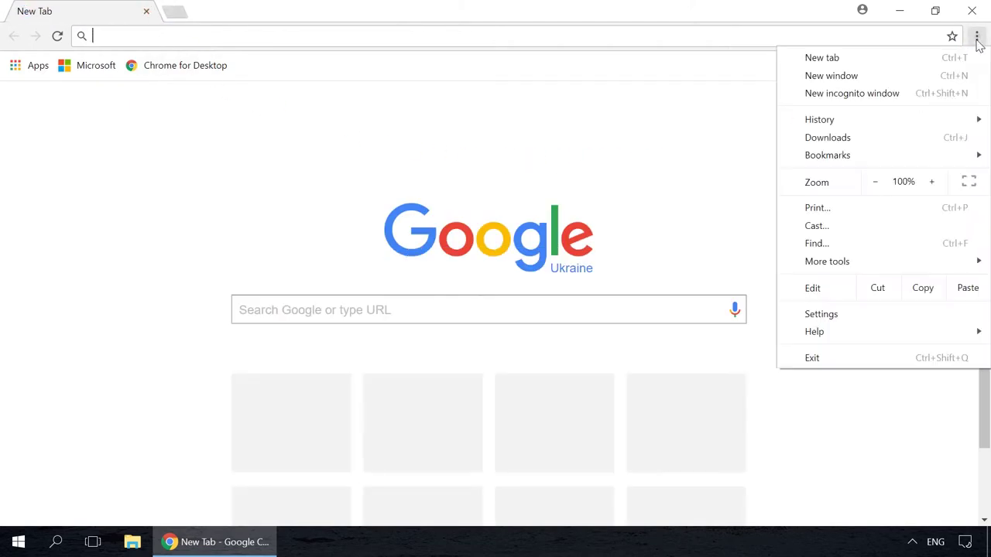
{"action": "left_click", "coordinate": [887, 320]}
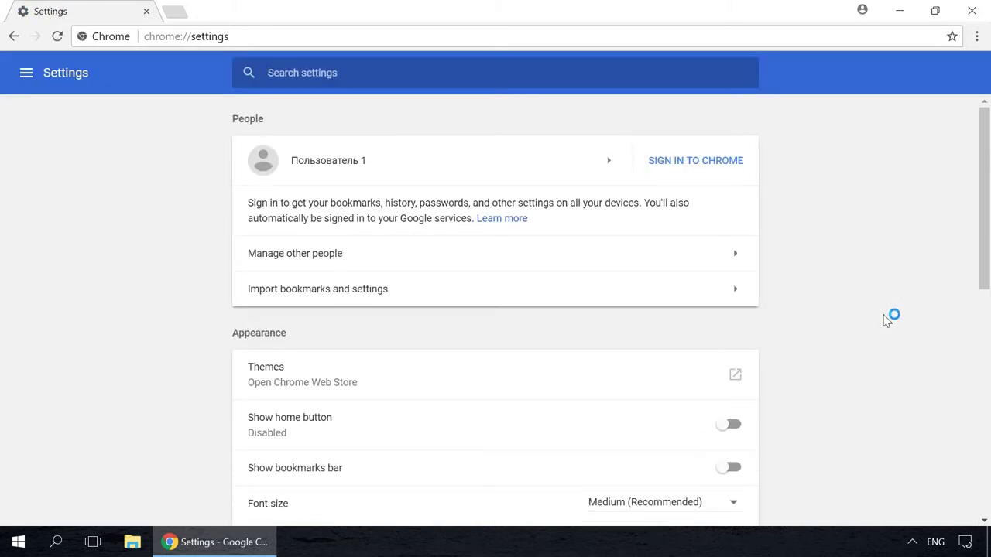
{"action": "left_click", "coordinate": [25, 74]}
{"action": "left_click", "coordinate": [59, 283]}
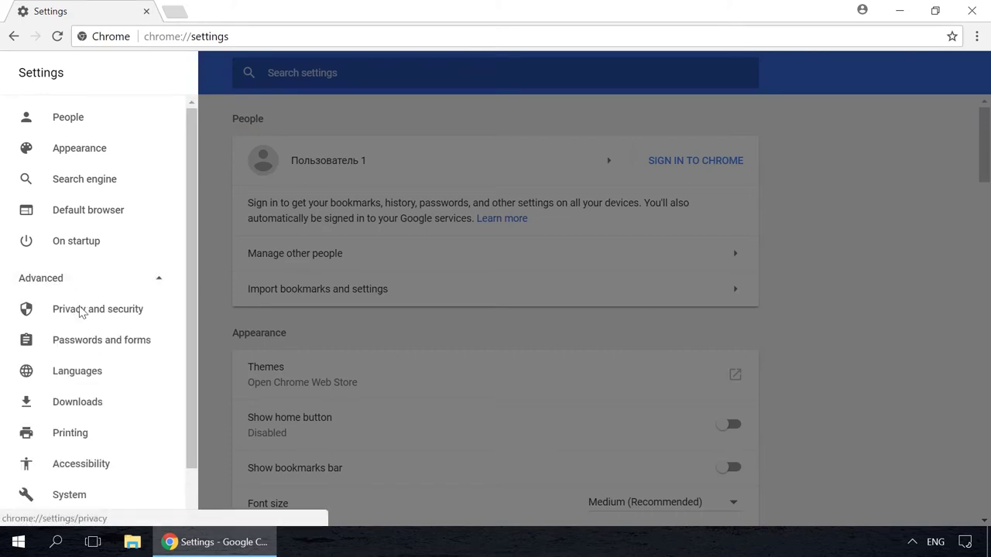
{"action": "left_click", "coordinate": [79, 310]}
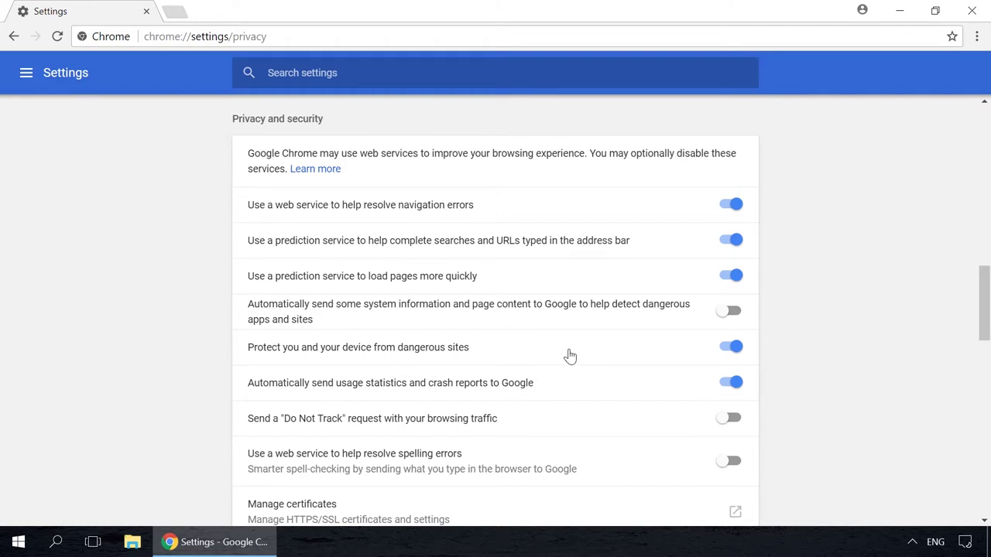
{"action": "left_click", "coordinate": [730, 349]}
{"action": "left_click", "coordinate": [730, 350]}
{"action": "left_click", "coordinate": [175, 11]}
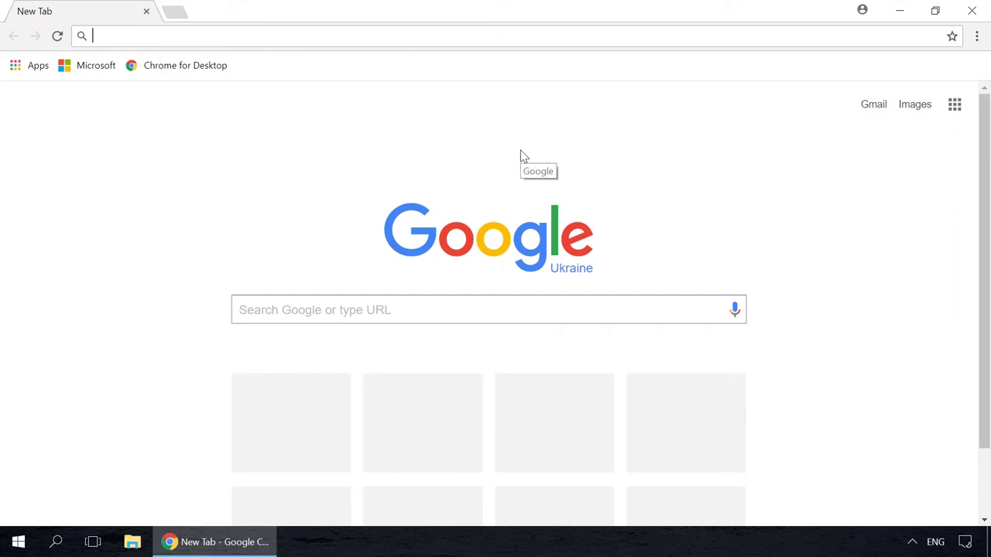
{"action": "left_click", "coordinate": [977, 36]}
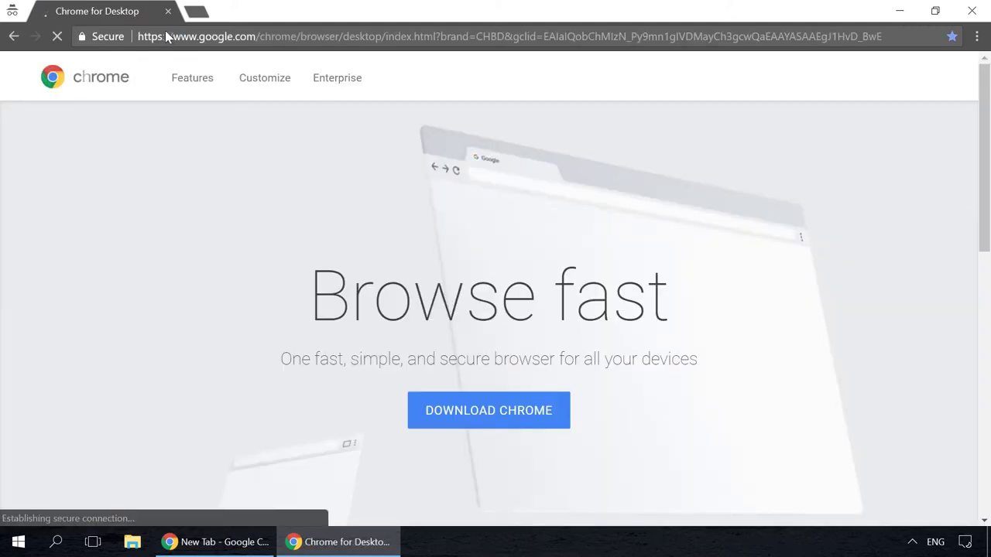
{"action": "left_click", "coordinate": [167, 11]}
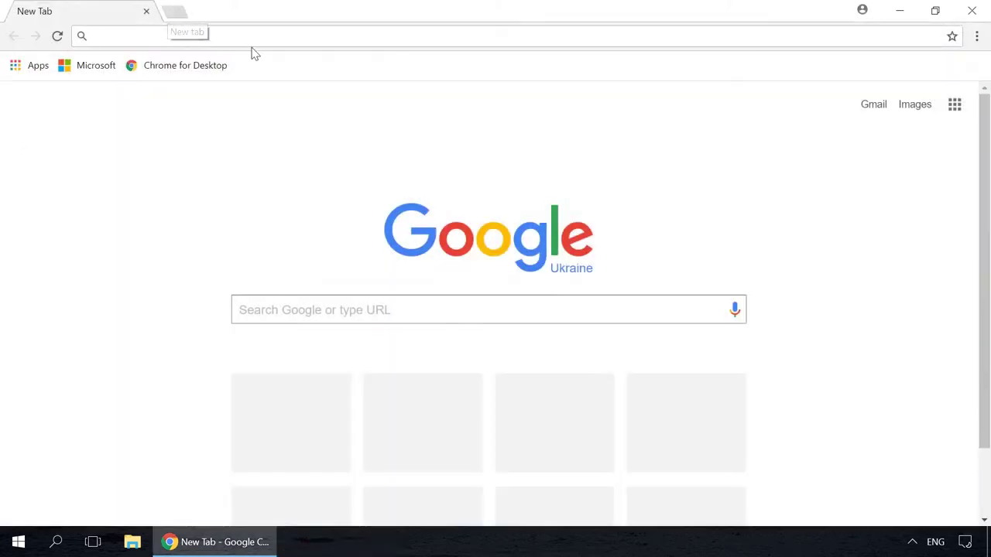
{"action": "left_click", "coordinate": [978, 37]}
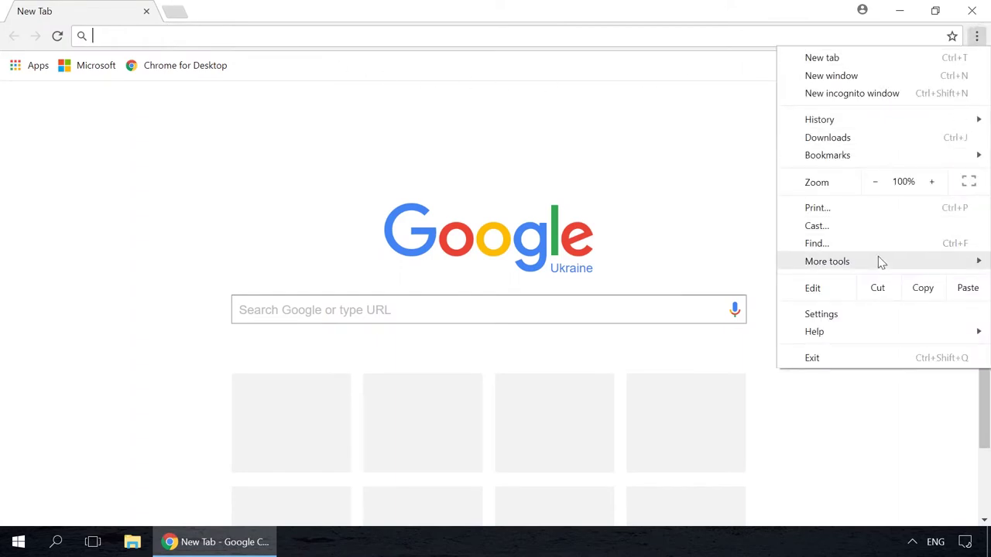
{"action": "mouse_move", "coordinate": [827, 261]}
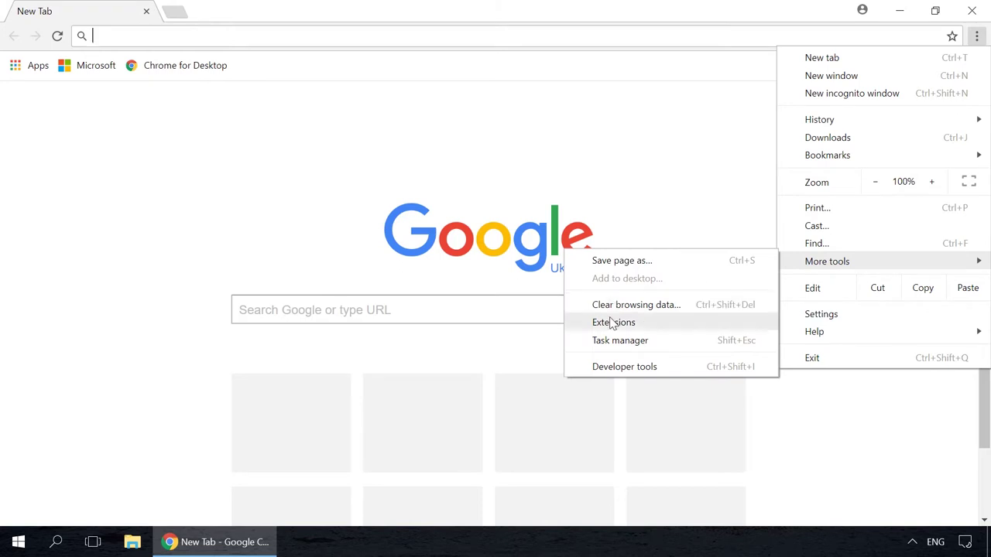
{"action": "left_click", "coordinate": [613, 322]}
{"action": "scroll", "coordinate": [616, 320], "scroll_direction": "down", "scroll_amount": 3}
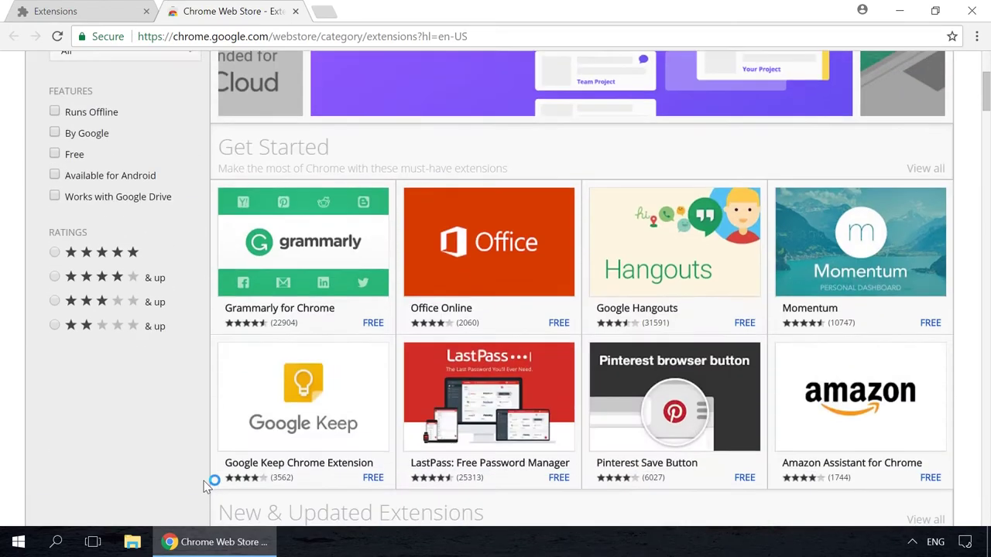
{"action": "scroll", "coordinate": [207, 487], "scroll_direction": "down", "scroll_amount": 1}
{"action": "scroll", "coordinate": [204, 480], "scroll_direction": "down", "scroll_amount": 3}
{"action": "scroll", "coordinate": [203, 480], "scroll_direction": "down", "scroll_amount": 2}
{"action": "scroll", "coordinate": [204, 480], "scroll_direction": "down", "scroll_amount": 2}
{"action": "scroll", "coordinate": [203, 480], "scroll_direction": "down", "scroll_amount": 2}
{"action": "scroll", "coordinate": [204, 480], "scroll_direction": "down", "scroll_amount": 2}
{"action": "scroll", "coordinate": [204, 479], "scroll_direction": "down", "scroll_amount": 2}
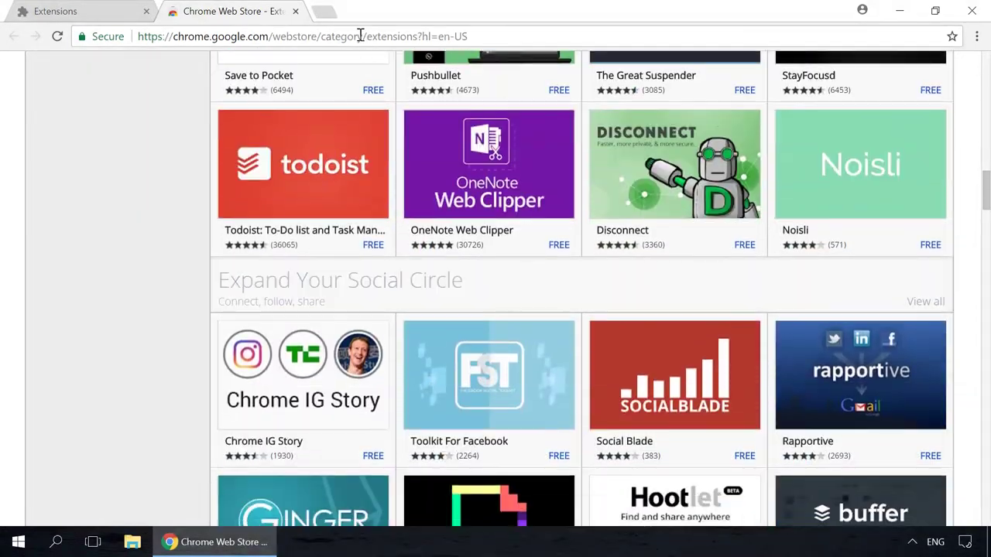
{"action": "left_click", "coordinate": [324, 14]}
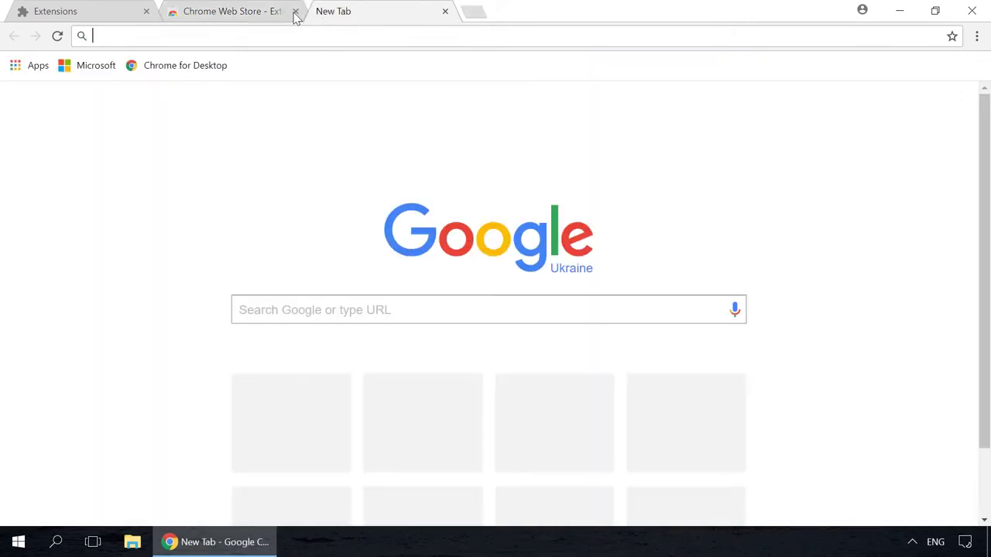
{"action": "left_click", "coordinate": [146, 11]}
{"action": "left_click", "coordinate": [976, 37]}
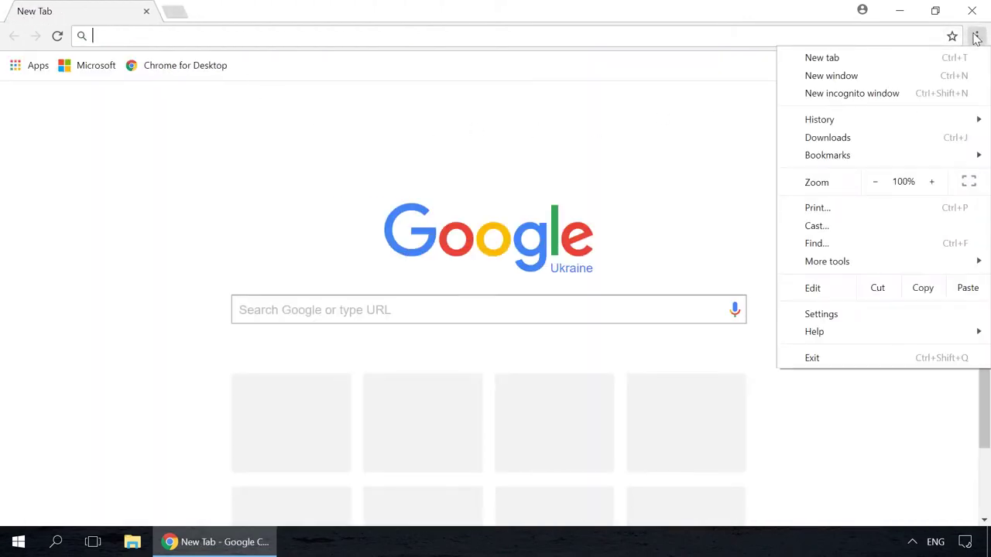
{"action": "mouse_move", "coordinate": [827, 262]}
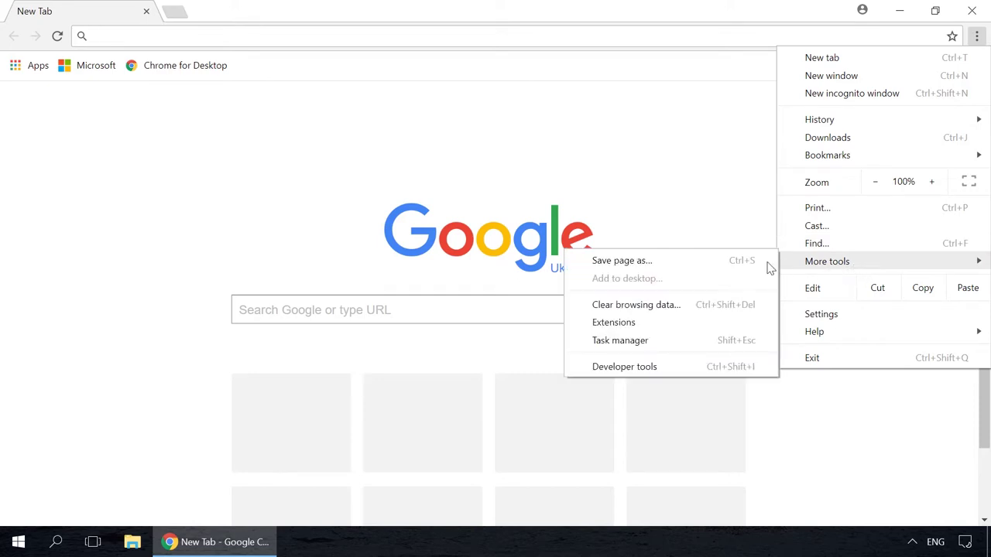
{"action": "left_click", "coordinate": [613, 342]}
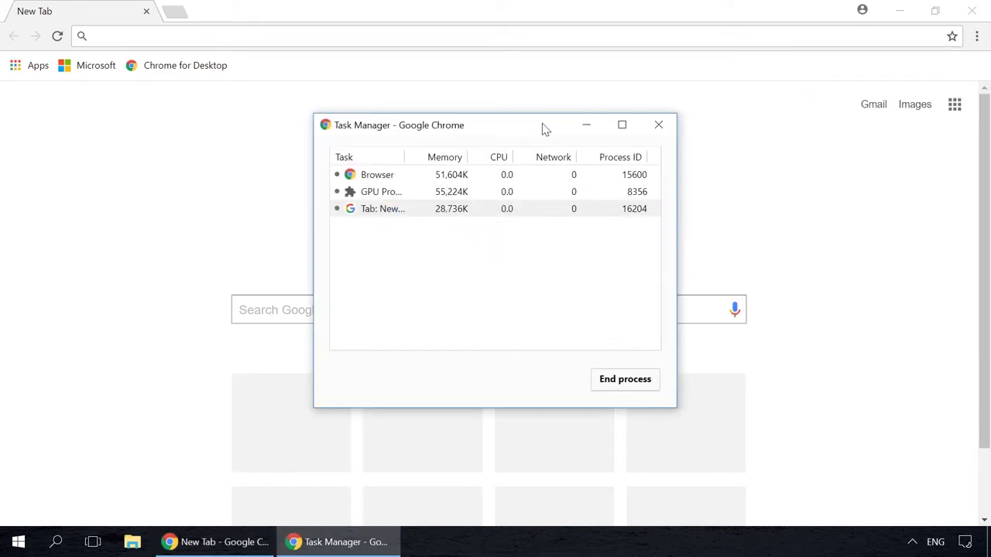
{"action": "left_click", "coordinate": [656, 127]}
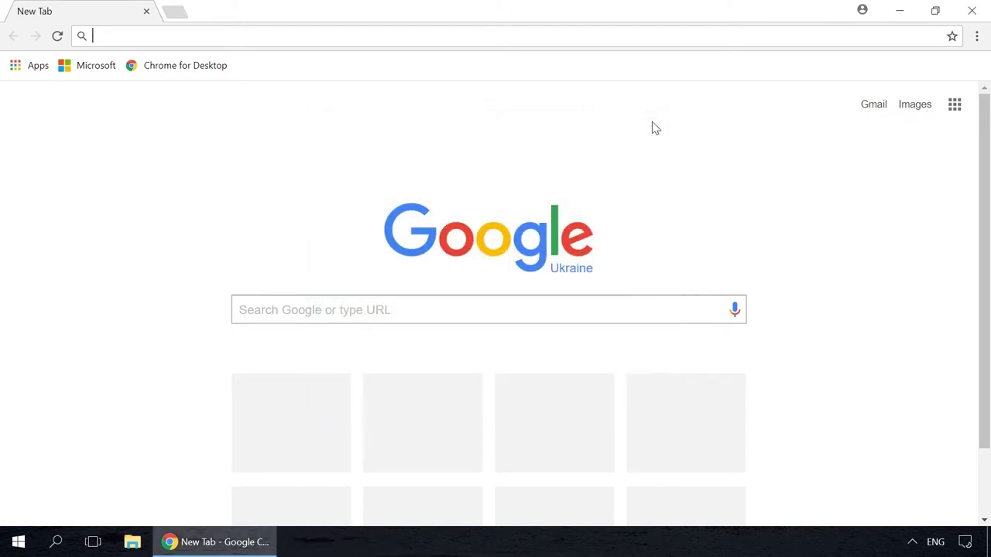
{"action": "right_click", "coordinate": [569, 245]}
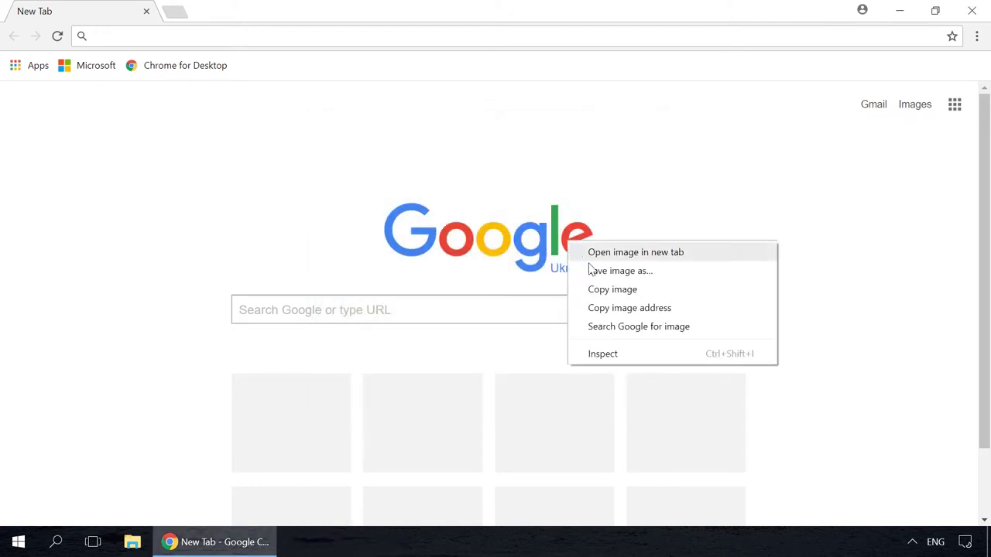
{"action": "left_click", "coordinate": [630, 353]}
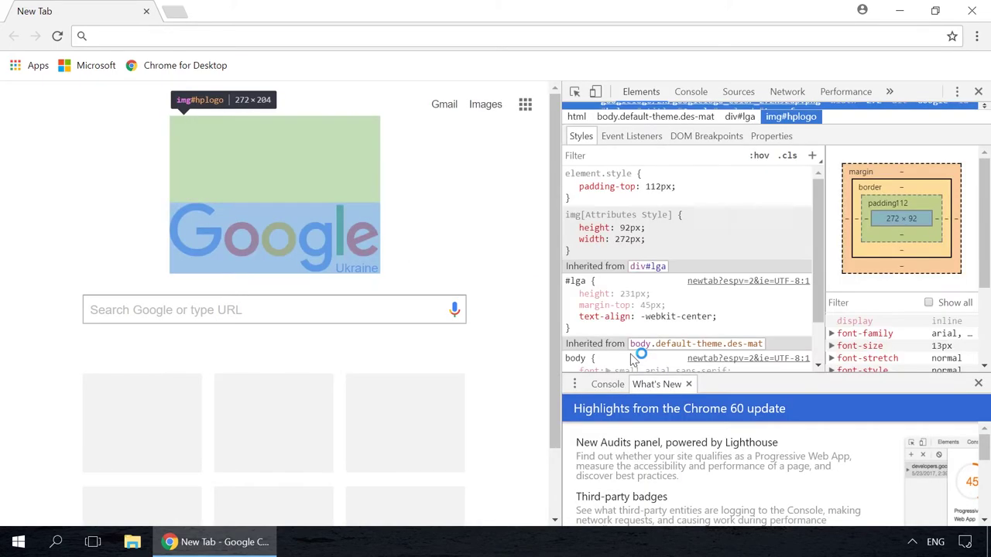
{"action": "scroll", "coordinate": [633, 302], "scroll_direction": "down", "scroll_amount": 2}
{"action": "mouse_move", "coordinate": [661, 261]}
{"action": "left_click", "coordinate": [570, 264]}
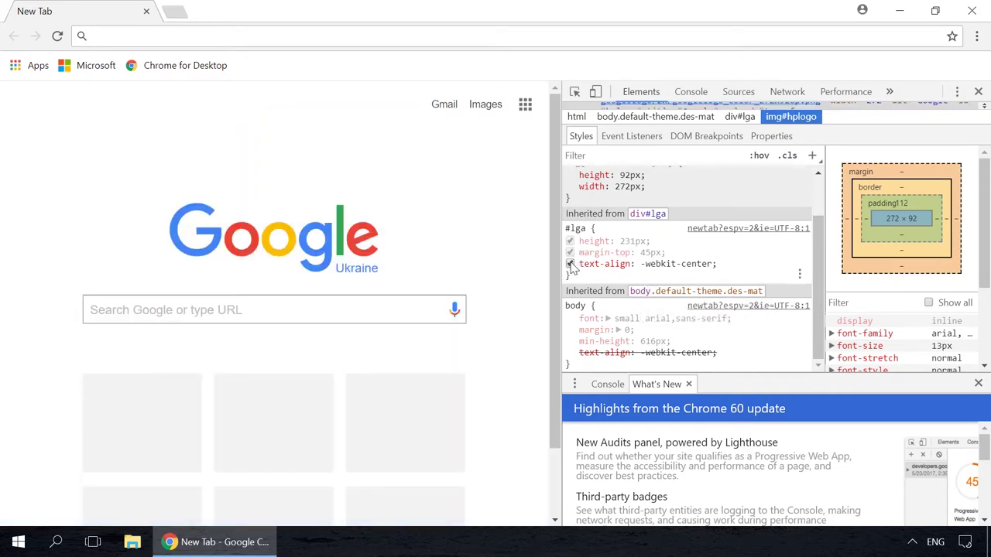
{"action": "scroll", "coordinate": [604, 243], "scroll_direction": "up", "scroll_amount": 2}
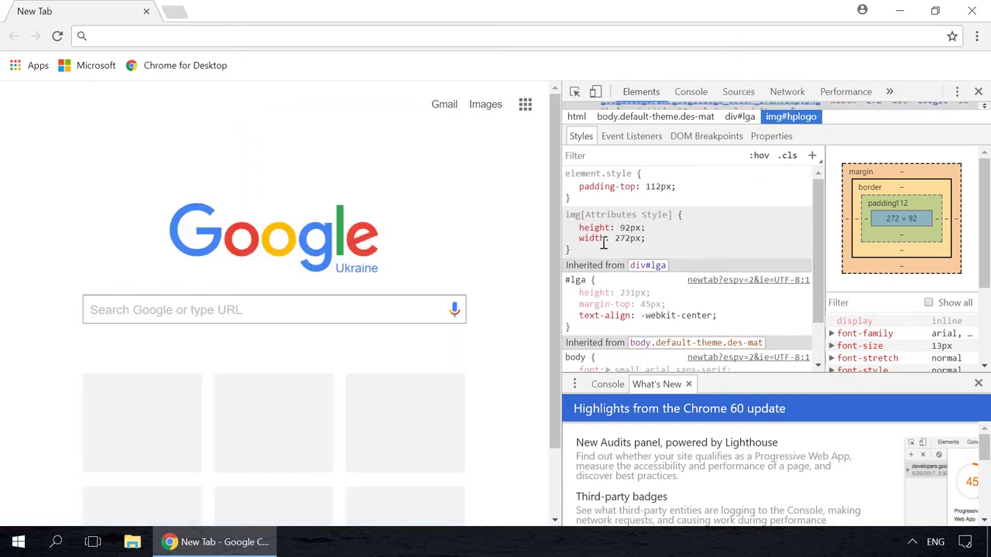
{"action": "left_click", "coordinate": [656, 186]}
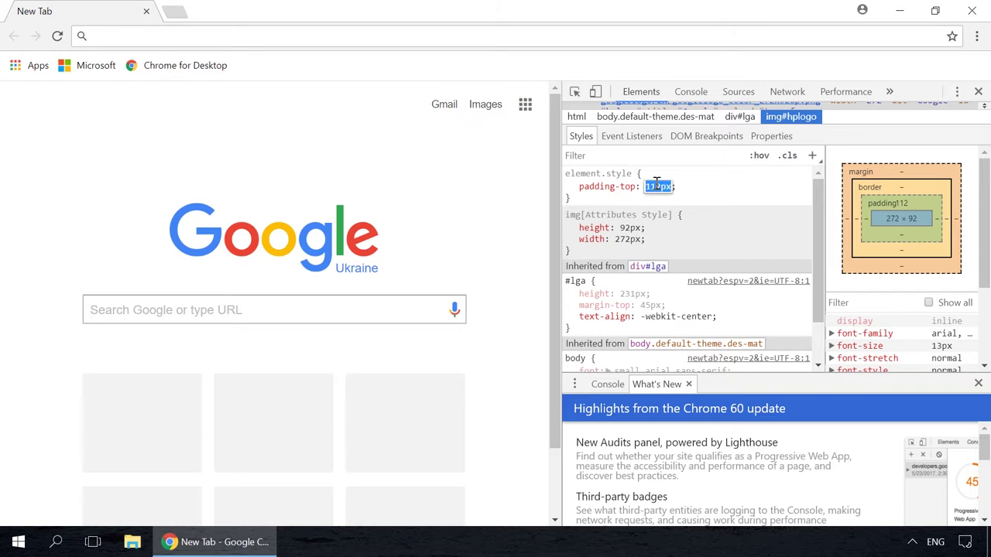
{"action": "left_click", "coordinate": [979, 92]}
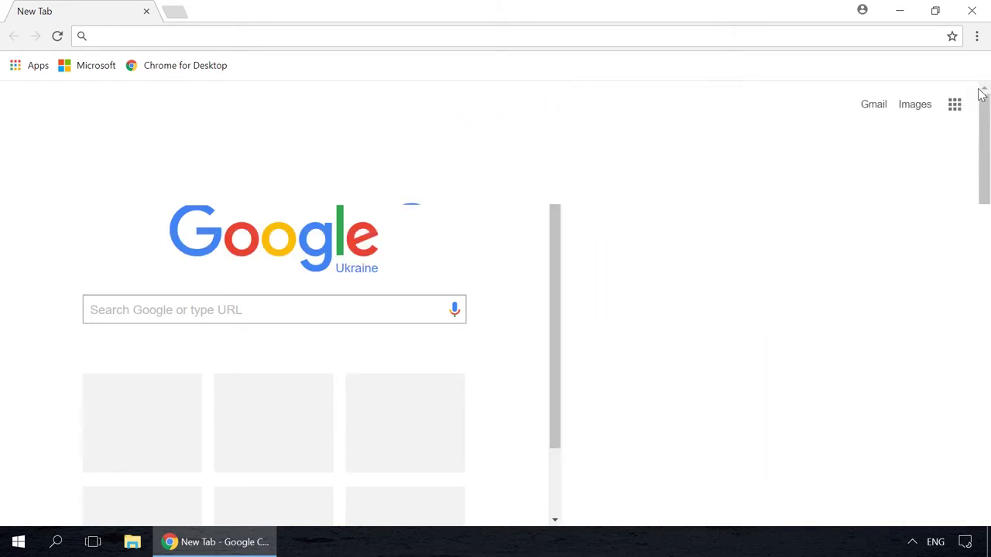
- Visit Chrome's Bookmark manager, close its tab, then go to Edit person for the current profile
{"action": "left_click", "coordinate": [977, 37]}
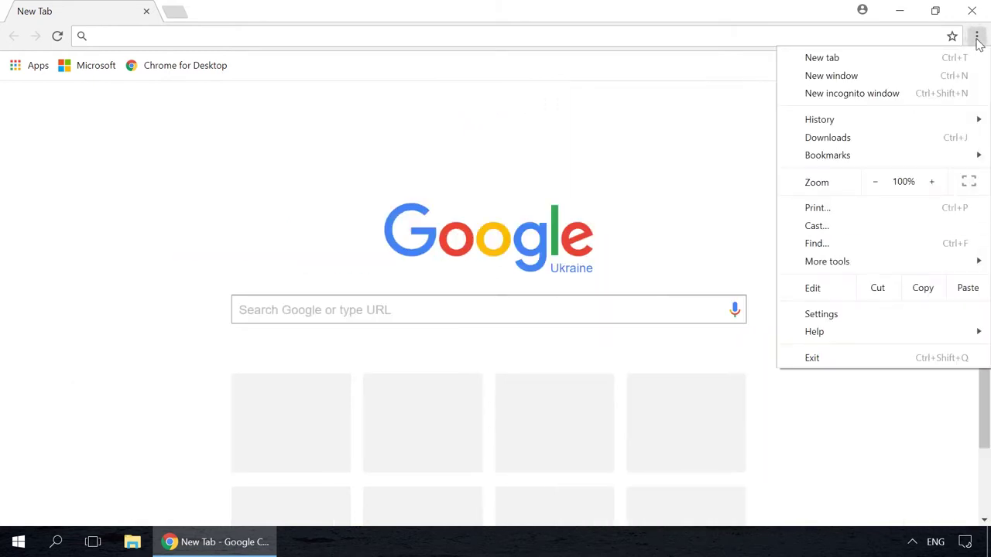
{"action": "mouse_move", "coordinate": [828, 155]}
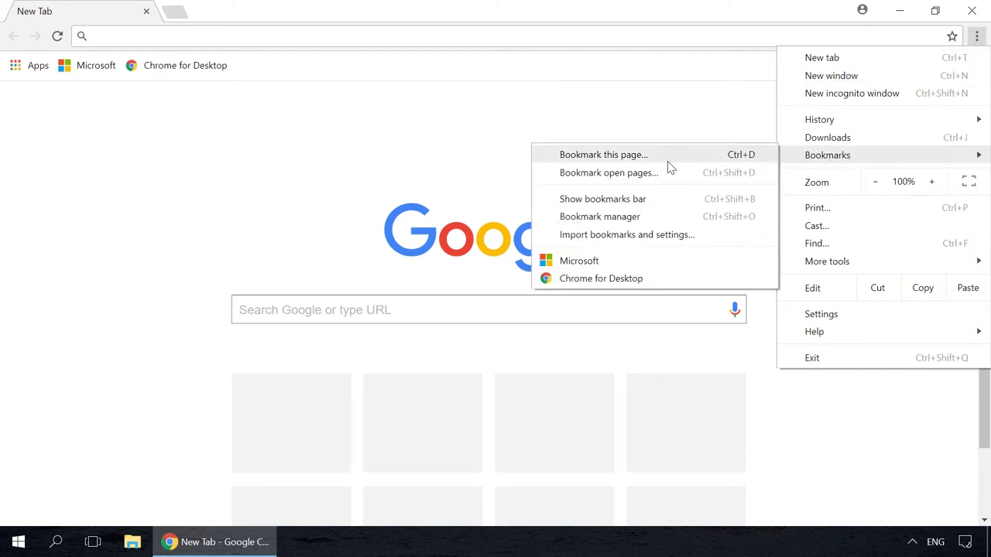
{"action": "left_click", "coordinate": [602, 217]}
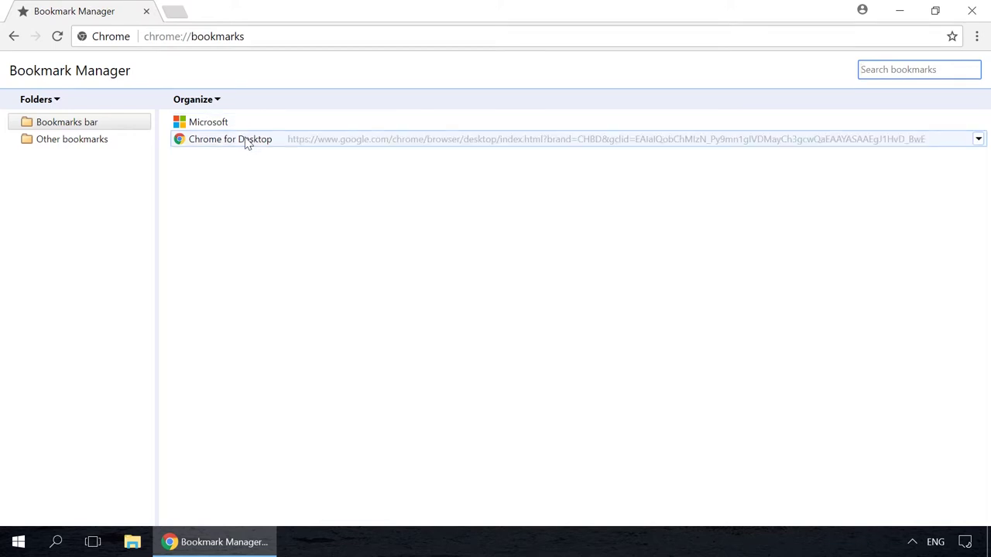
{"action": "left_click", "coordinate": [178, 11]}
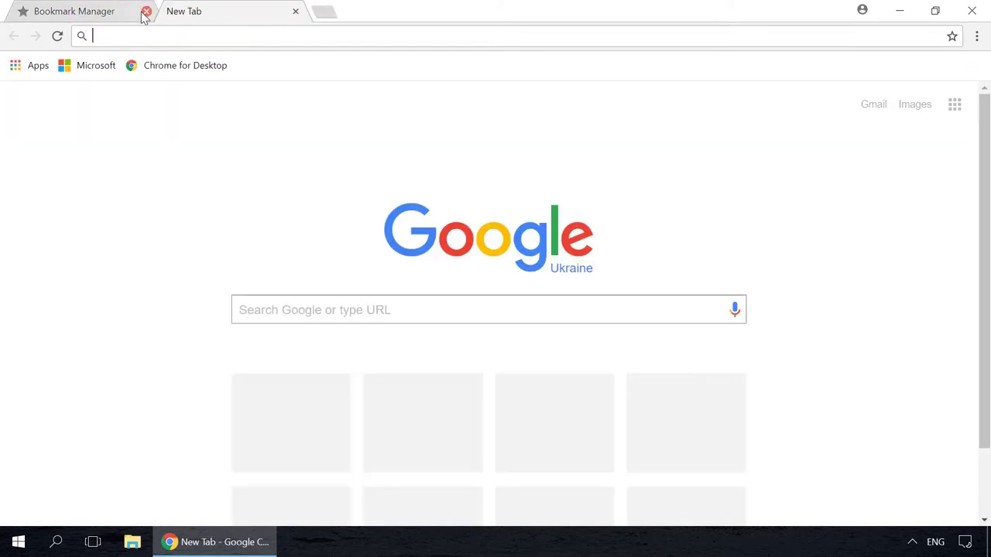
{"action": "left_click", "coordinate": [145, 11]}
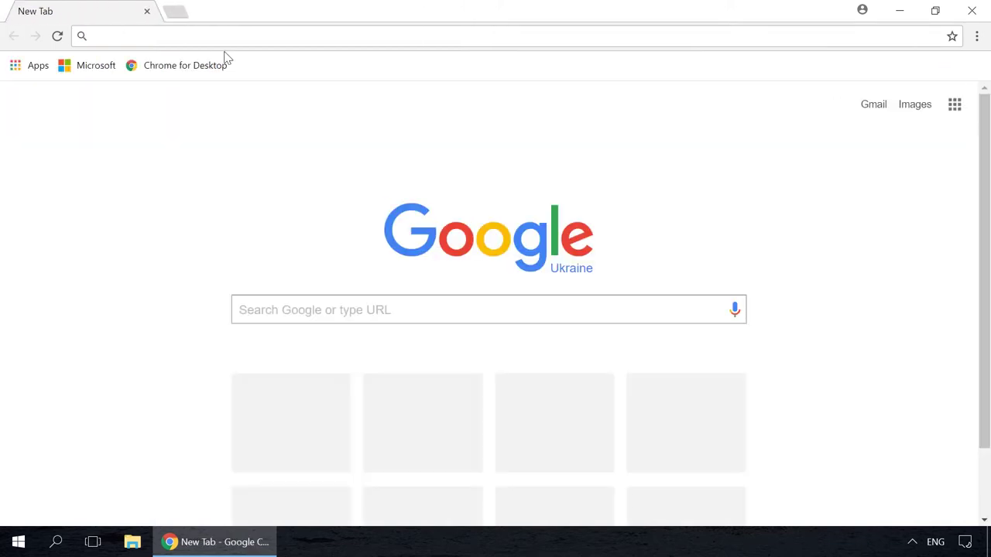
{"action": "left_click", "coordinate": [862, 11]}
{"action": "left_click", "coordinate": [792, 48]}
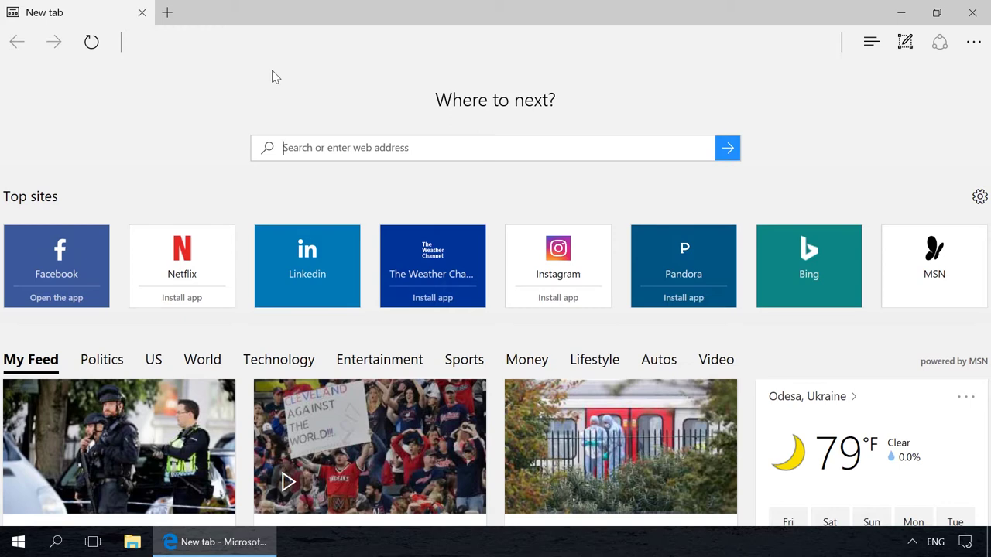
{"action": "scroll", "coordinate": [271, 77], "scroll_direction": "down", "scroll_amount": 3}
{"action": "scroll", "coordinate": [273, 72], "scroll_direction": "down", "scroll_amount": 2}
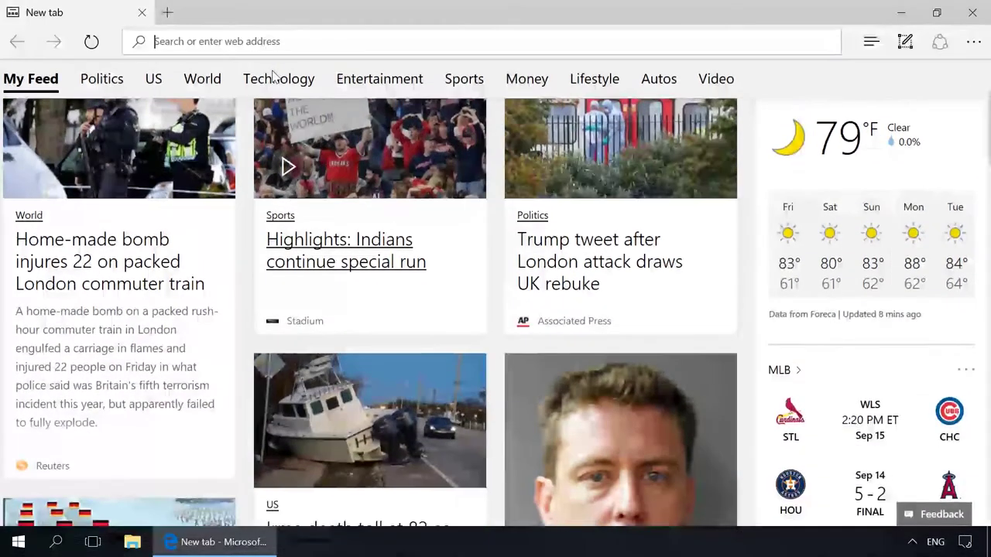
{"action": "scroll", "coordinate": [272, 71], "scroll_direction": "down", "scroll_amount": 2}
{"action": "scroll", "coordinate": [273, 71], "scroll_direction": "down", "scroll_amount": 3}
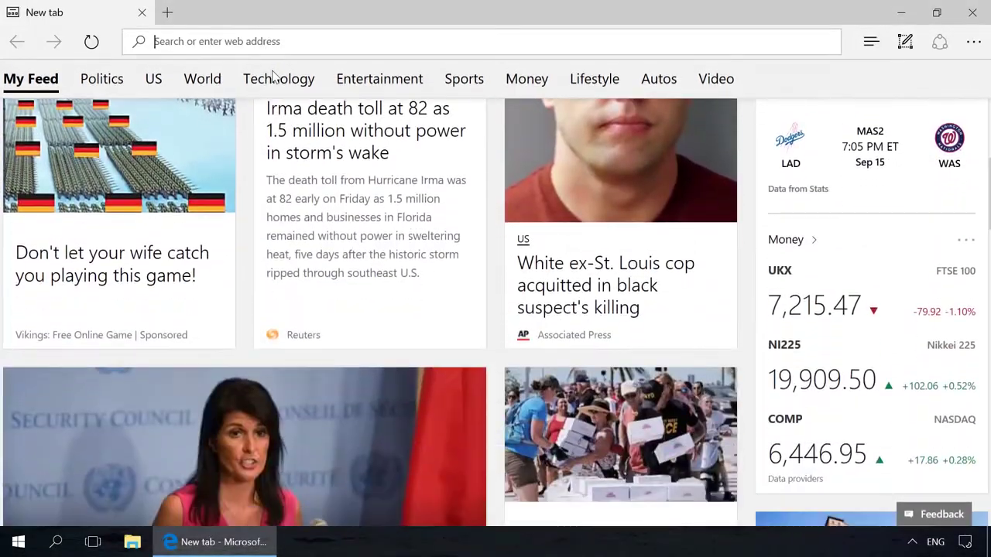
{"action": "scroll", "coordinate": [273, 71], "scroll_direction": "down", "scroll_amount": 1}
{"action": "scroll", "coordinate": [269, 93], "scroll_direction": "down", "scroll_amount": 1}
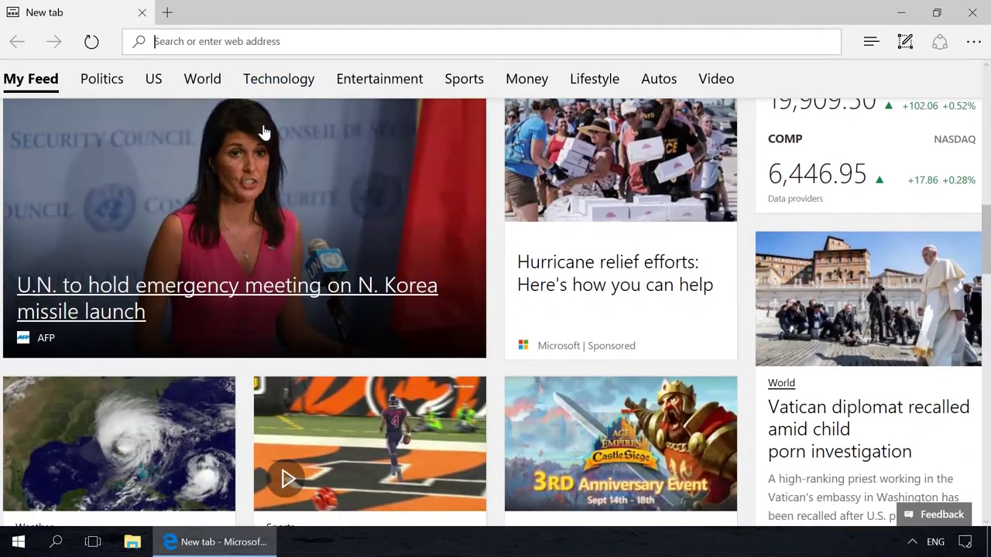
{"action": "left_click", "coordinate": [264, 151]}
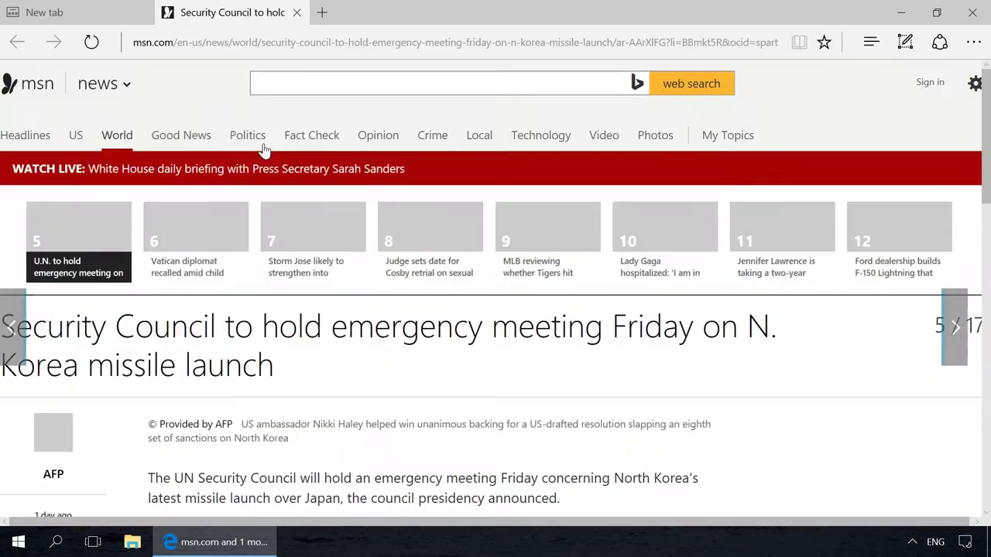
{"action": "scroll", "coordinate": [264, 149], "scroll_direction": "down", "scroll_amount": 1}
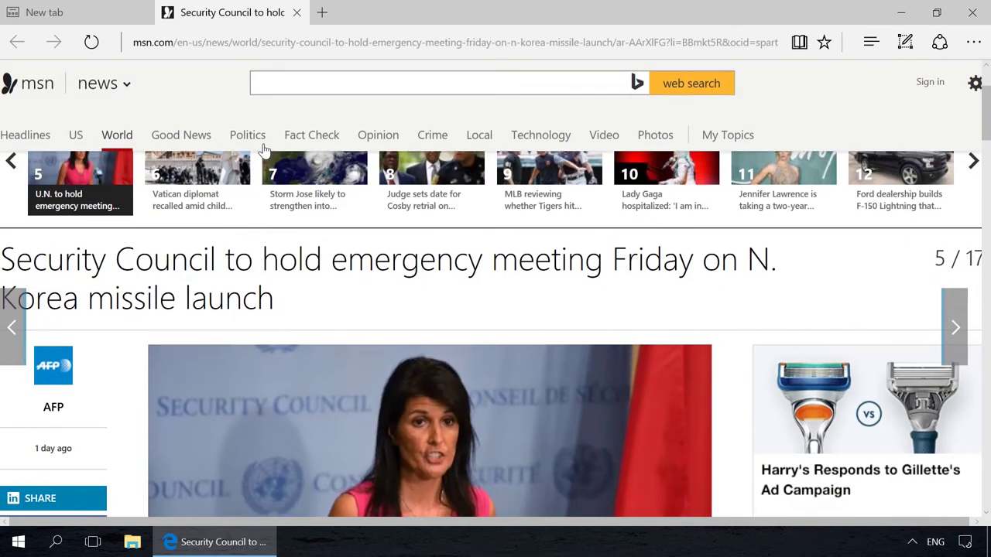
{"action": "scroll", "coordinate": [263, 148], "scroll_direction": "down", "scroll_amount": 5}
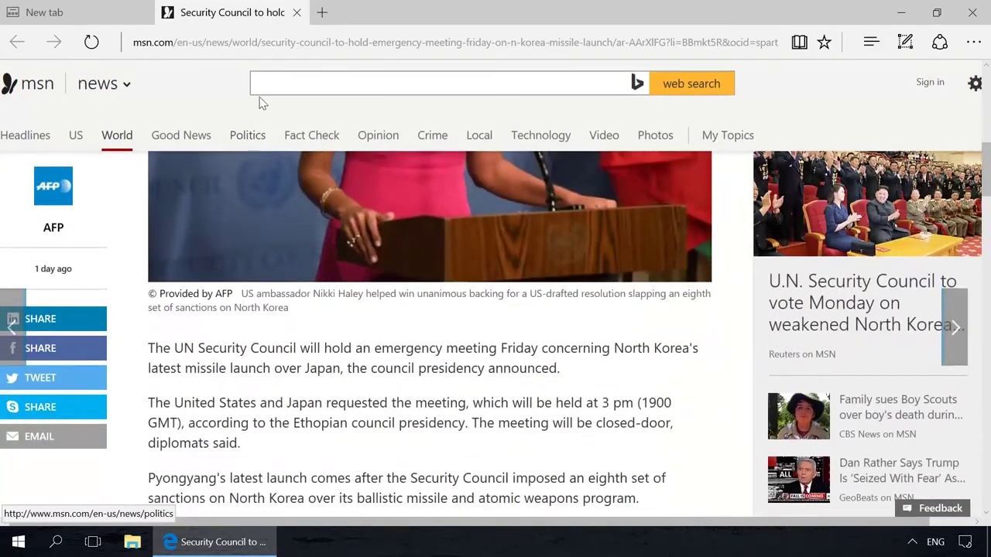
{"action": "left_click", "coordinate": [296, 12]}
{"action": "scroll", "coordinate": [236, 171], "scroll_direction": "up", "scroll_amount": 4}
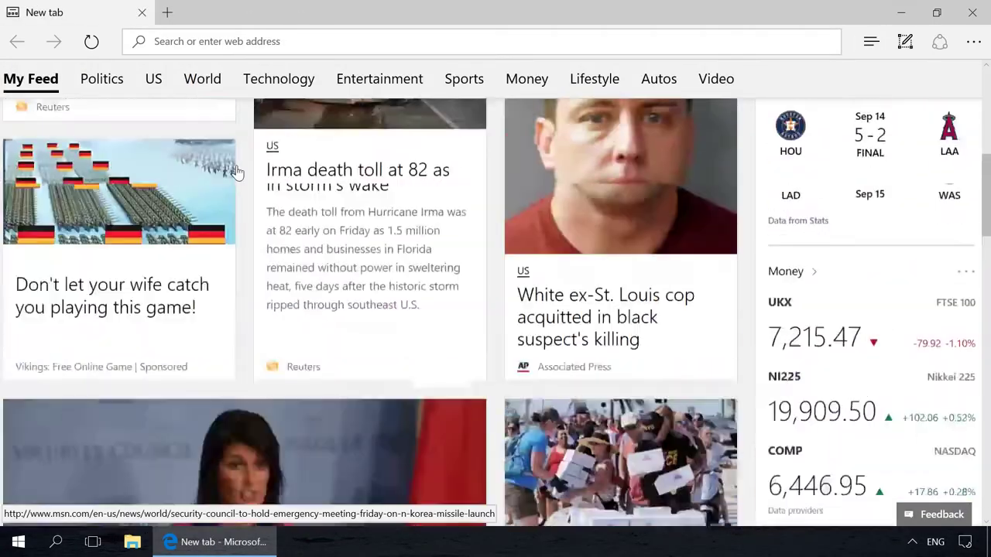
{"action": "scroll", "coordinate": [236, 170], "scroll_direction": "up", "scroll_amount": 5}
{"action": "scroll", "coordinate": [236, 171], "scroll_direction": "up", "scroll_amount": 3}
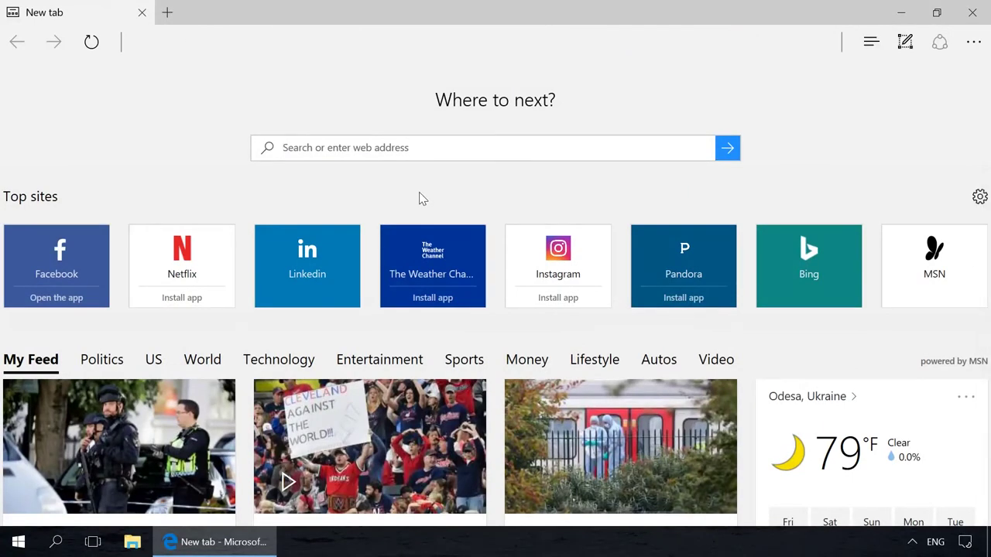
- Bring up Edge's settings panel and reveal its advanced settings
{"action": "left_click", "coordinate": [973, 48]}
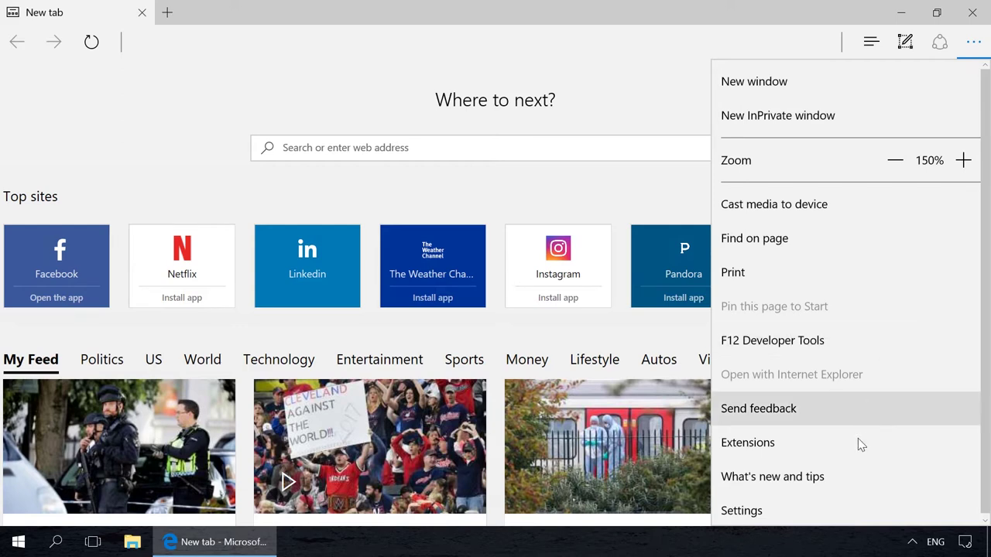
{"action": "left_click", "coordinate": [805, 520]}
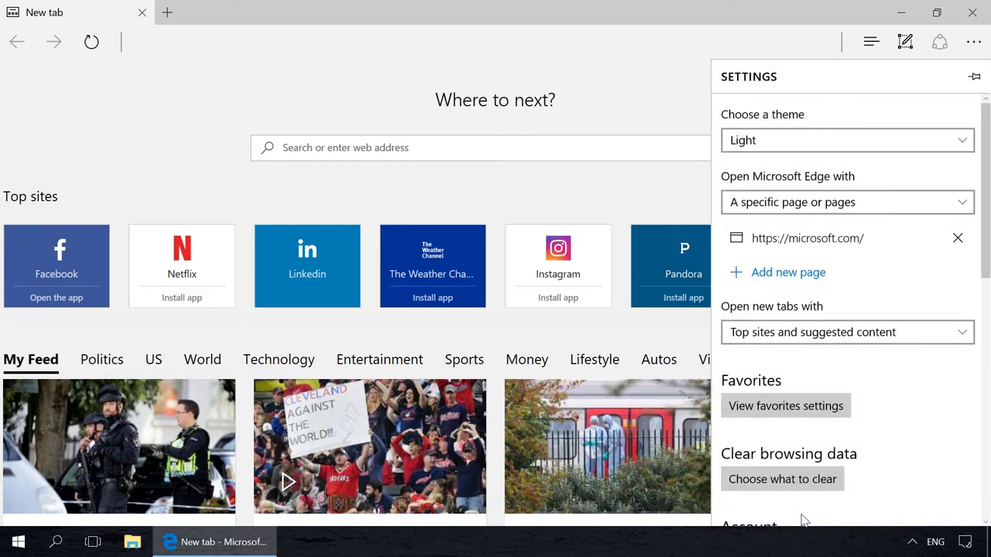
{"action": "scroll", "coordinate": [869, 436], "scroll_direction": "down", "scroll_amount": 2}
{"action": "scroll", "coordinate": [870, 436], "scroll_direction": "down", "scroll_amount": 5}
{"action": "scroll", "coordinate": [873, 431], "scroll_direction": "down", "scroll_amount": 1}
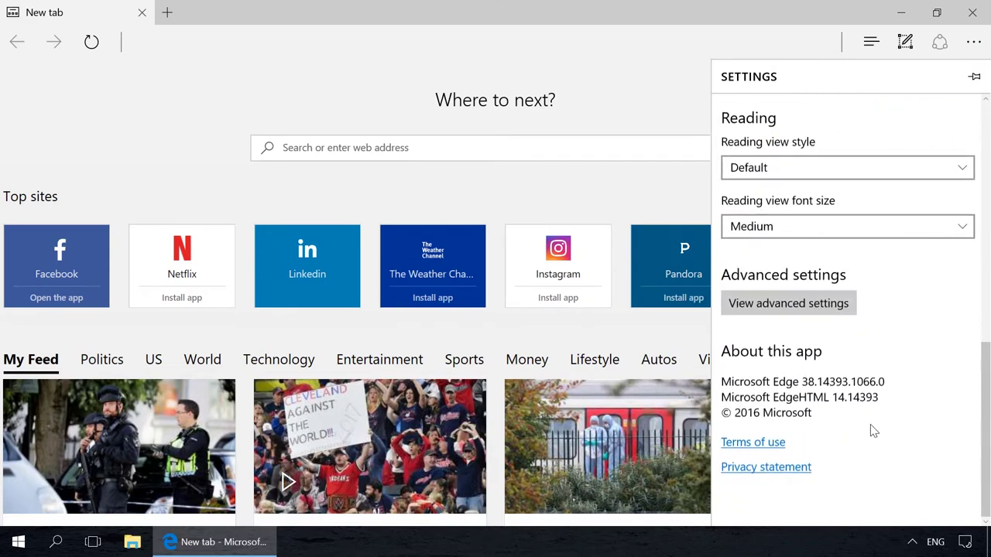
{"action": "left_click", "coordinate": [806, 304]}
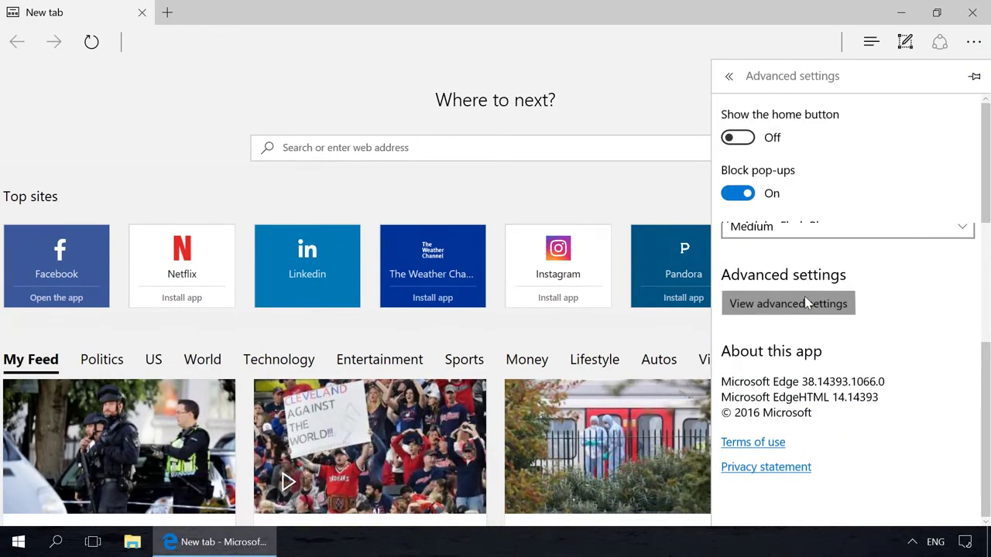
- Switch the SmartScreen Filter on and close the settings panel
{"action": "scroll", "coordinate": [809, 310], "scroll_direction": "down", "scroll_amount": 5}
{"action": "scroll", "coordinate": [812, 318], "scroll_direction": "down", "scroll_amount": 5}
{"action": "scroll", "coordinate": [811, 348], "scroll_direction": "down", "scroll_amount": 4}
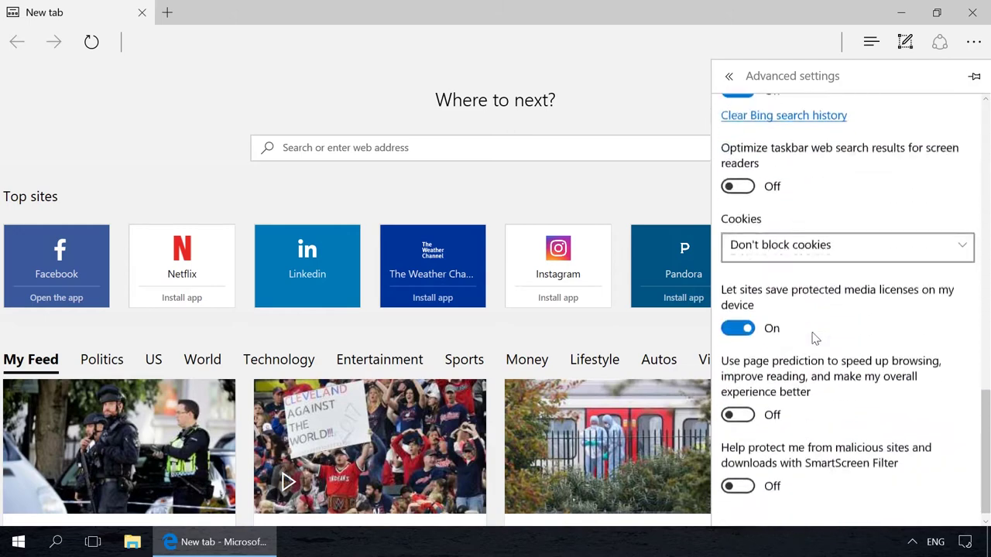
{"action": "left_click", "coordinate": [737, 478]}
{"action": "left_click", "coordinate": [738, 478]}
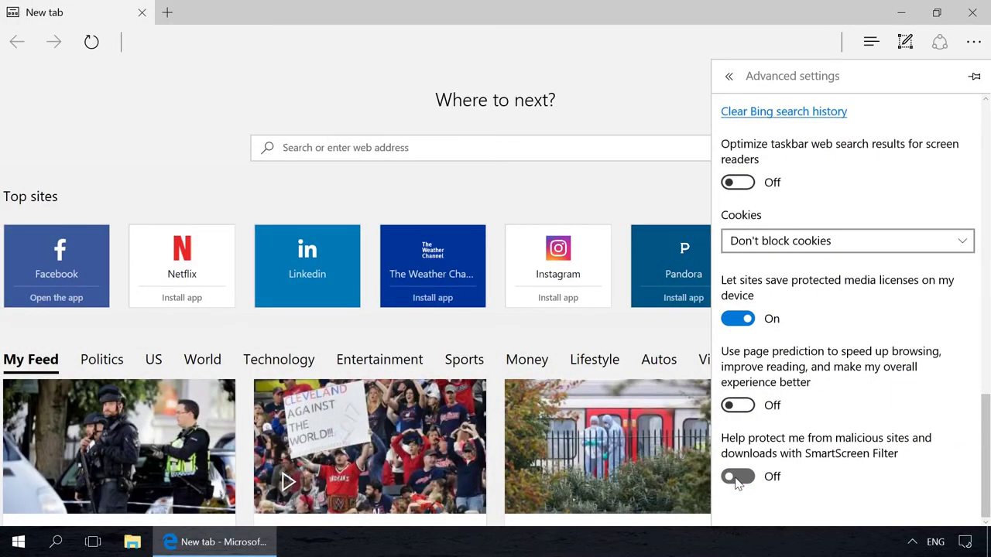
{"action": "left_click", "coordinate": [738, 478]}
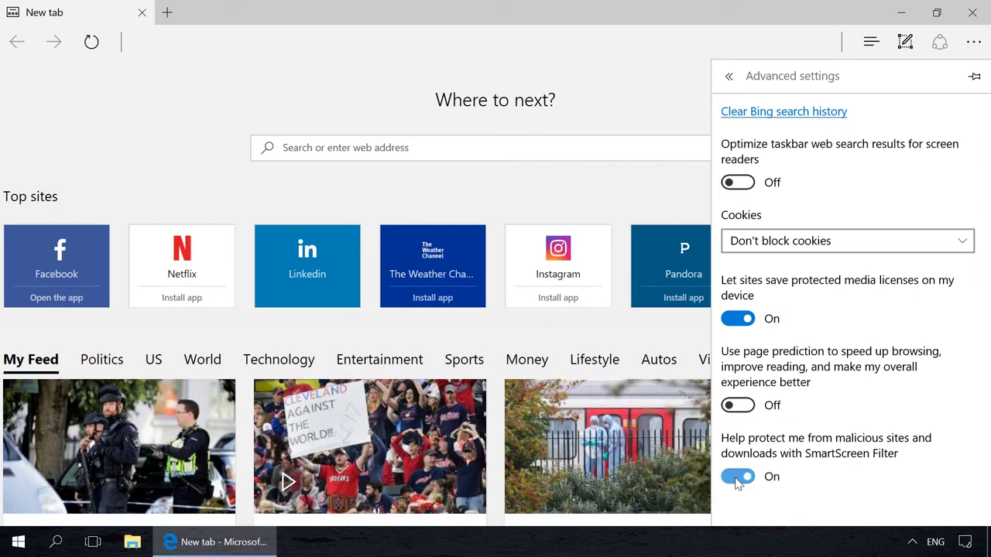
{"action": "left_click", "coordinate": [629, 87]}
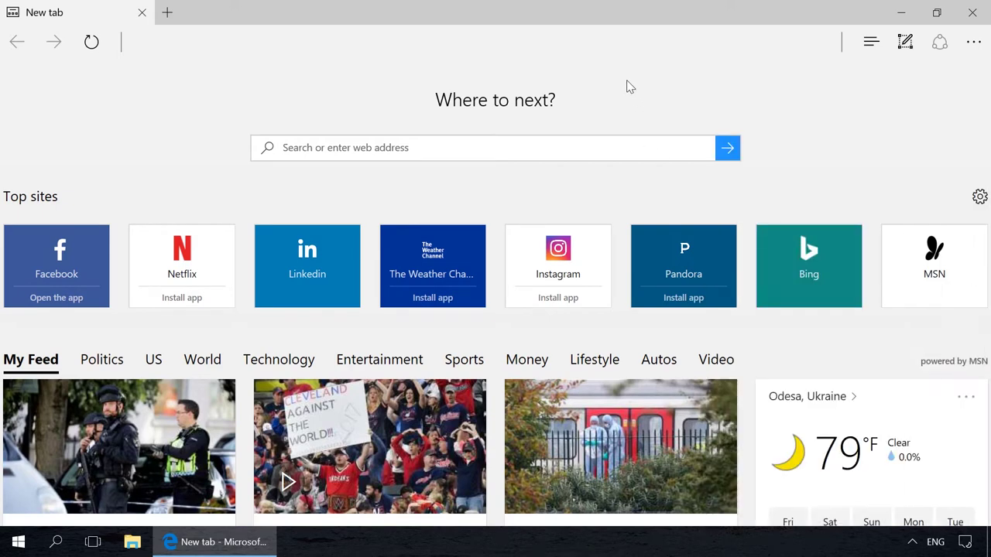
{"action": "left_click", "coordinate": [972, 44]}
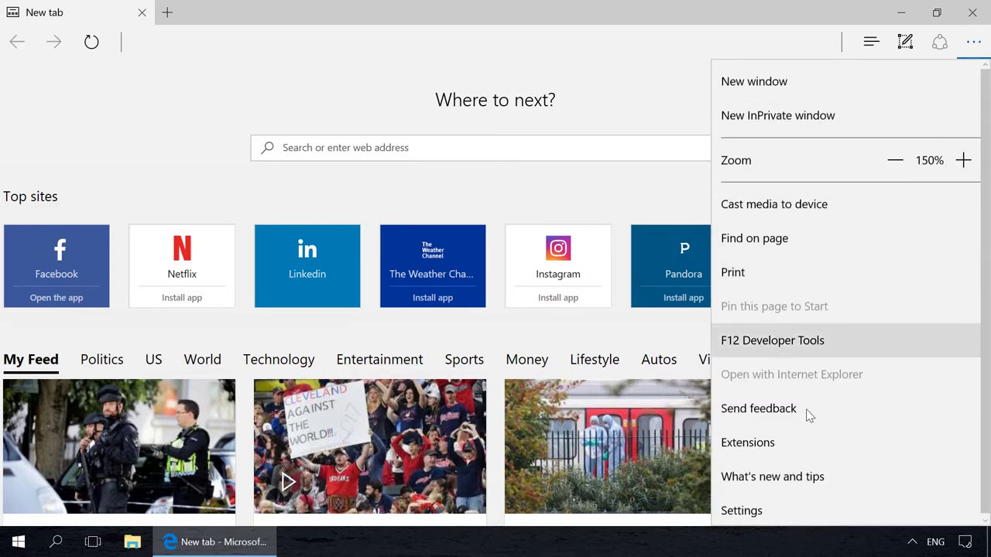
{"action": "left_click", "coordinate": [772, 445]}
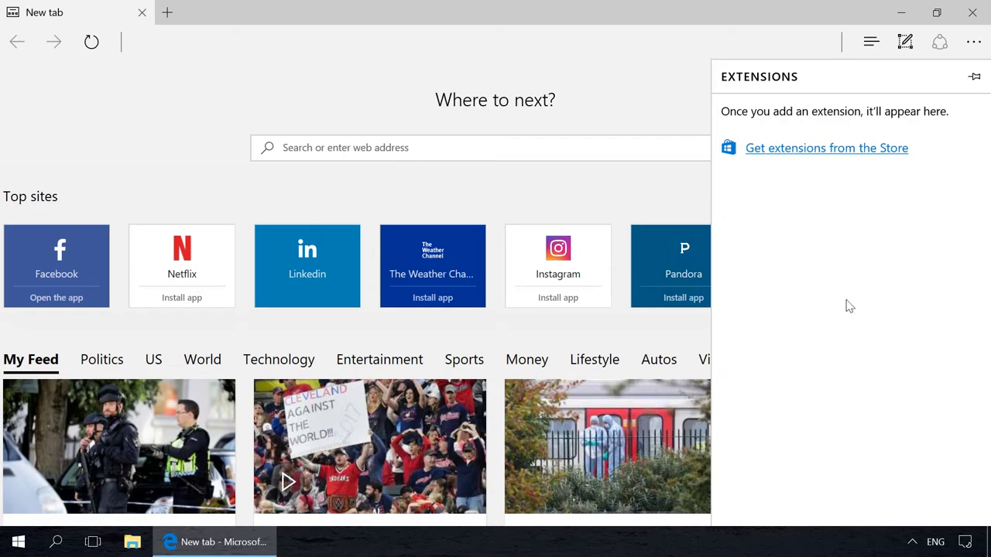
{"action": "left_click", "coordinate": [804, 152]}
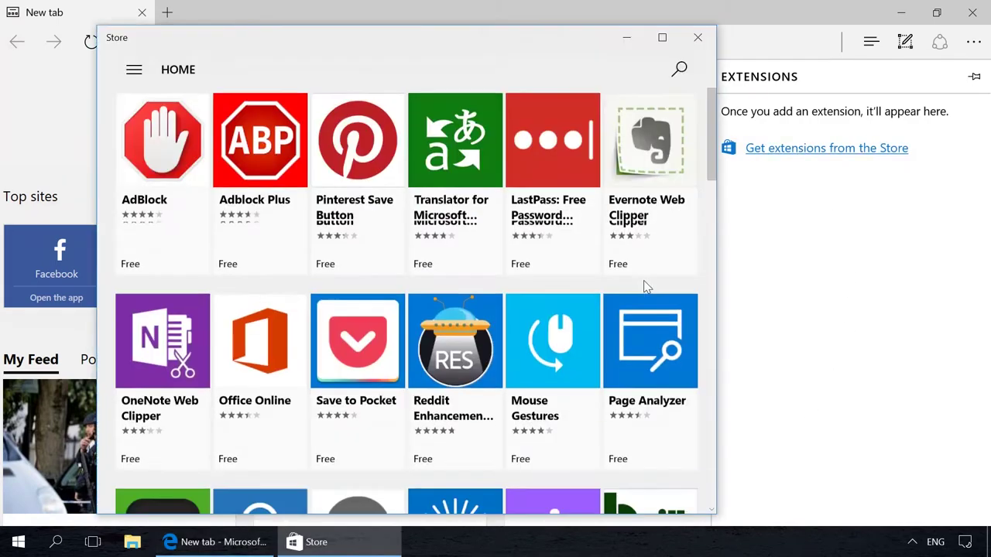
{"action": "scroll", "coordinate": [646, 286], "scroll_direction": "down", "scroll_amount": 2}
{"action": "scroll", "coordinate": [644, 286], "scroll_direction": "down", "scroll_amount": 2}
{"action": "scroll", "coordinate": [644, 286], "scroll_direction": "down", "scroll_amount": 2}
{"action": "scroll", "coordinate": [644, 287], "scroll_direction": "down", "scroll_amount": 1}
{"action": "scroll", "coordinate": [644, 287], "scroll_direction": "down", "scroll_amount": 1}
{"action": "scroll", "coordinate": [646, 287], "scroll_direction": "down", "scroll_amount": 1}
{"action": "scroll", "coordinate": [646, 287], "scroll_direction": "down", "scroll_amount": 1}
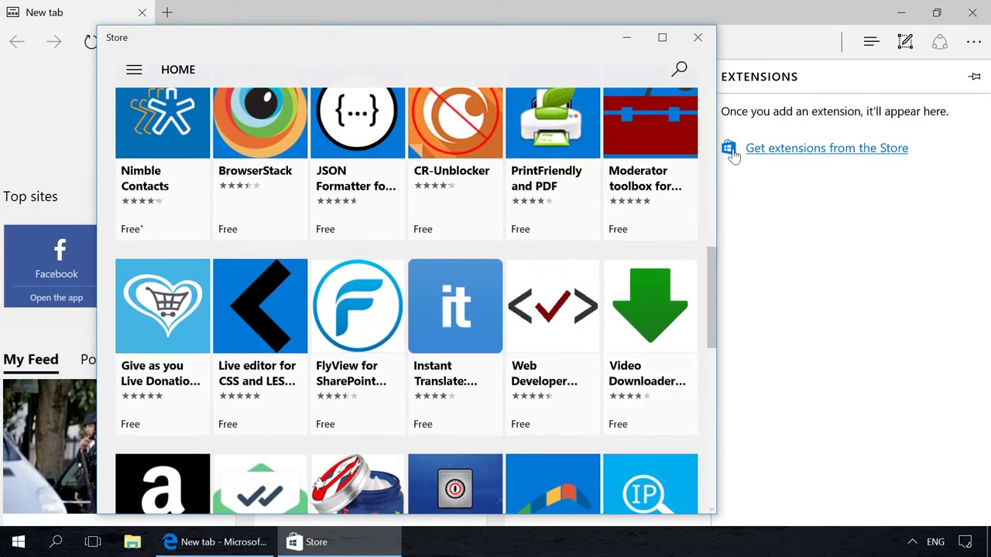
{"action": "left_click", "coordinate": [698, 38]}
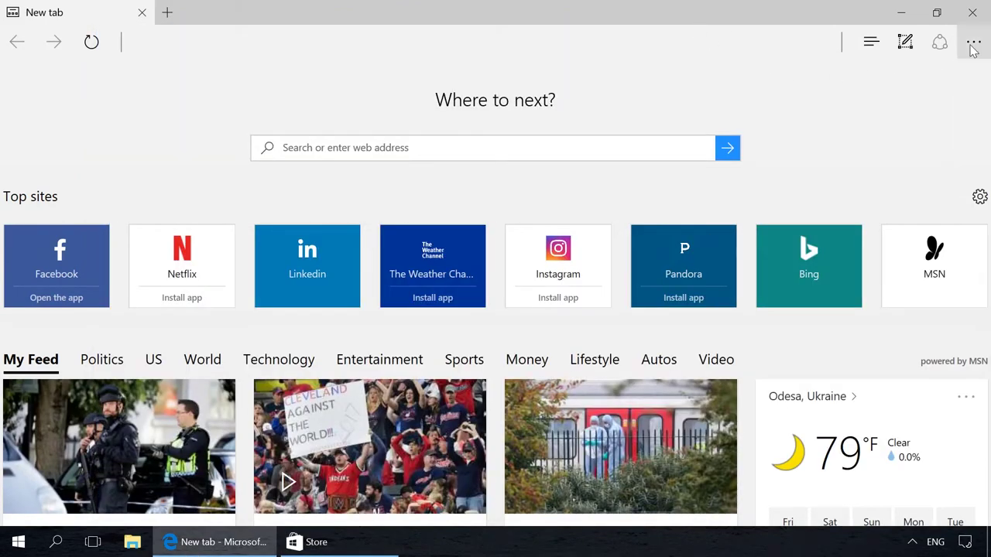
{"action": "left_click", "coordinate": [973, 43]}
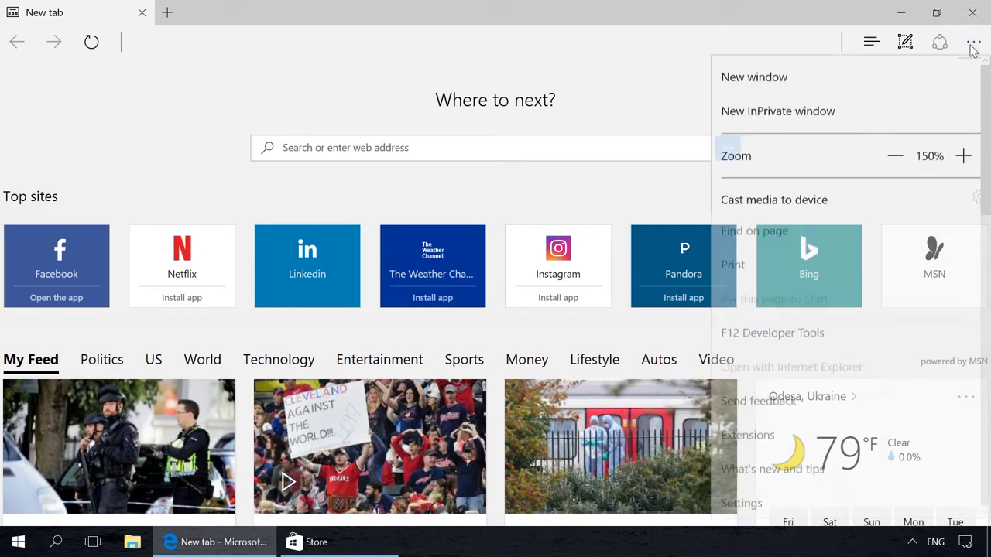
{"action": "left_click", "coordinate": [780, 113]}
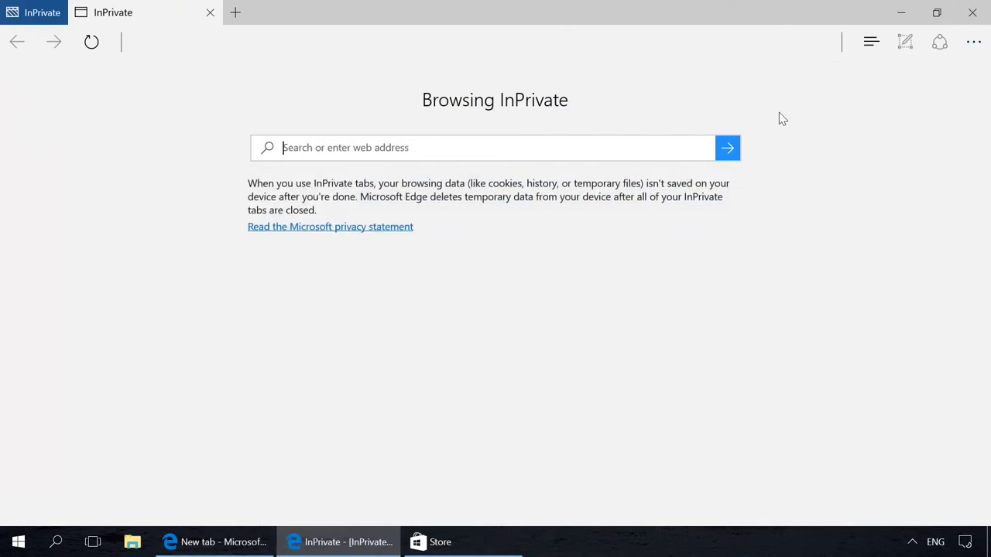
{"action": "left_click", "coordinate": [971, 17]}
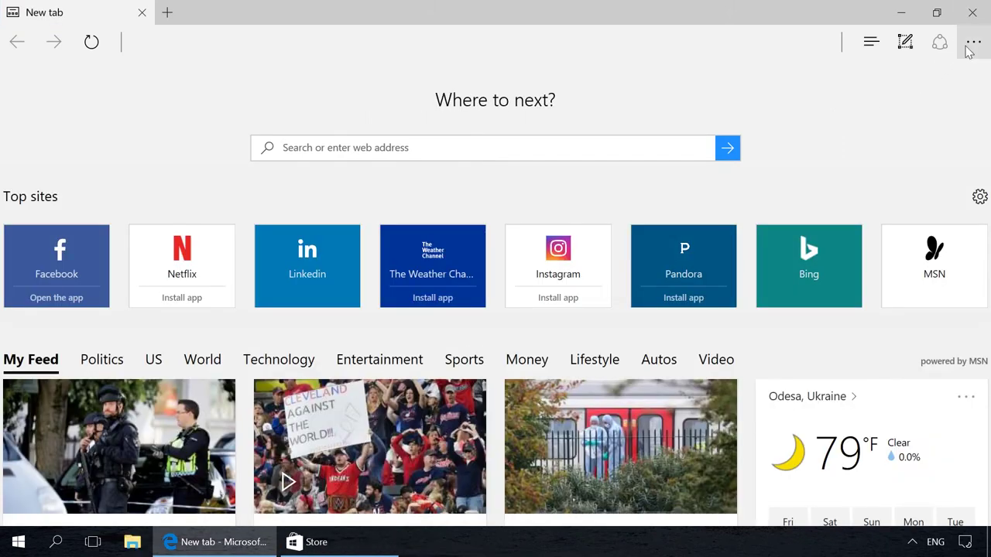
{"action": "left_click", "coordinate": [969, 45]}
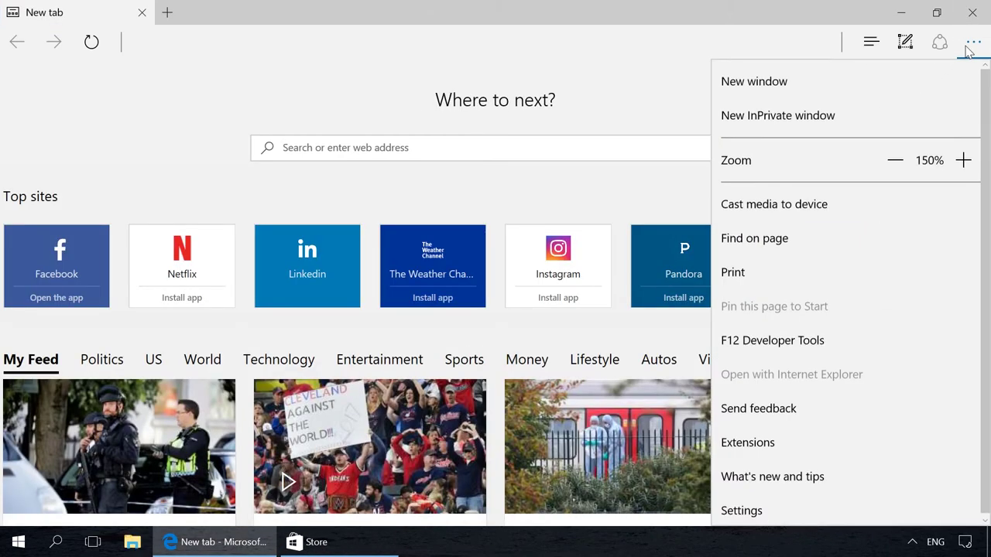
- In F12 Styles for div#searchhistory, toggle box-sizing: border-box off and on, then disable -ms-text-size-adjust
{"action": "left_click", "coordinate": [836, 339]}
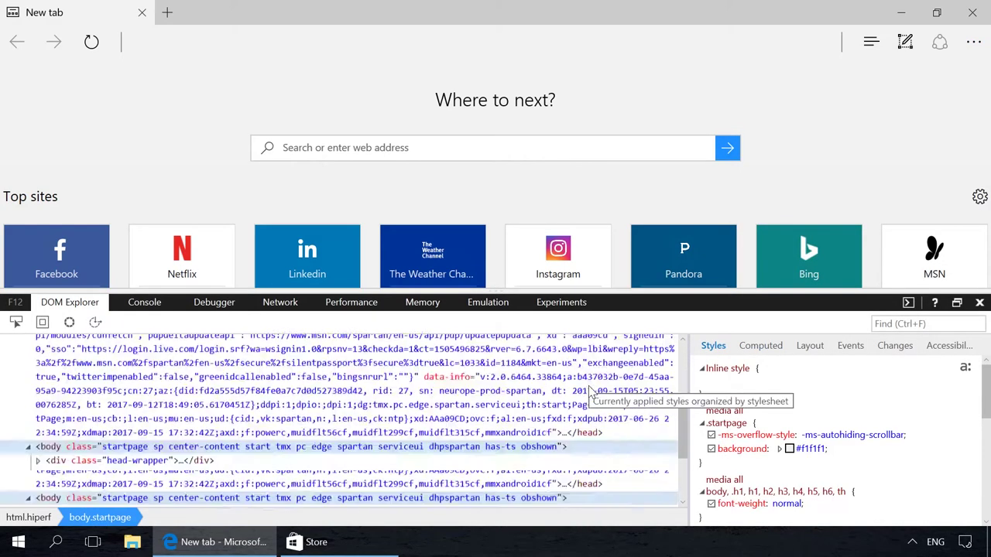
{"action": "left_click", "coordinate": [589, 393]}
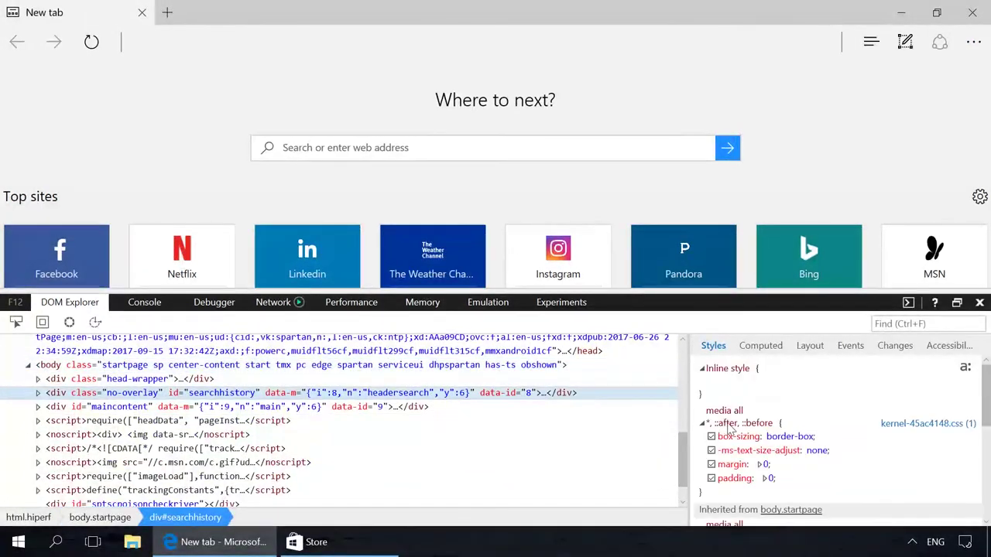
{"action": "left_click", "coordinate": [712, 437]}
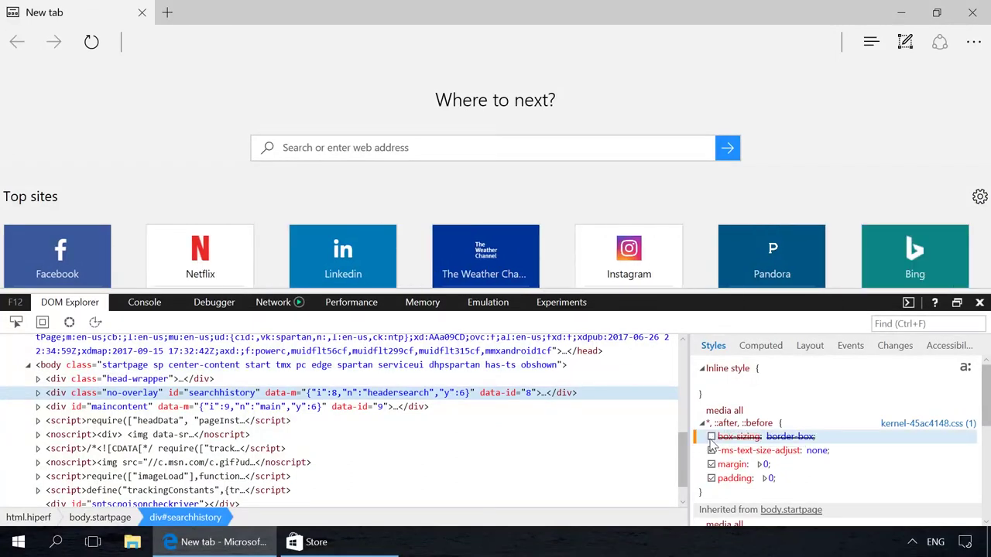
{"action": "left_click", "coordinate": [712, 436]}
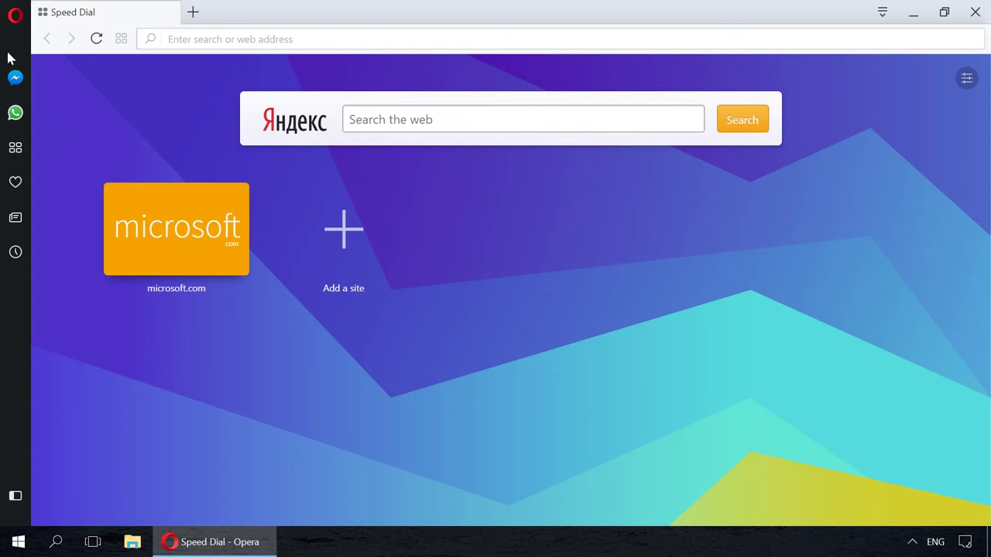
- Go to Opera's Browser settings and tick Show advanced settings
{"action": "left_click", "coordinate": [15, 22]}
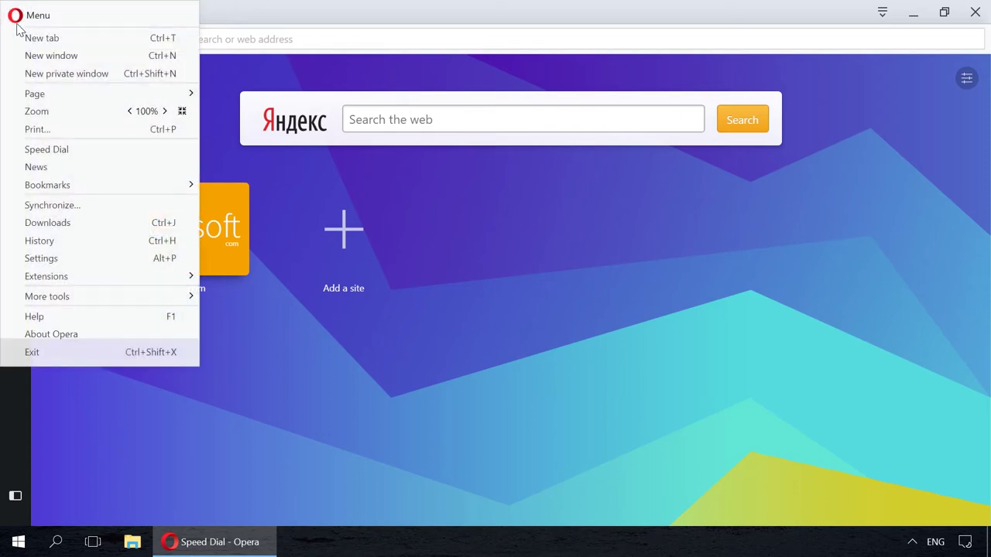
{"action": "left_click", "coordinate": [45, 259]}
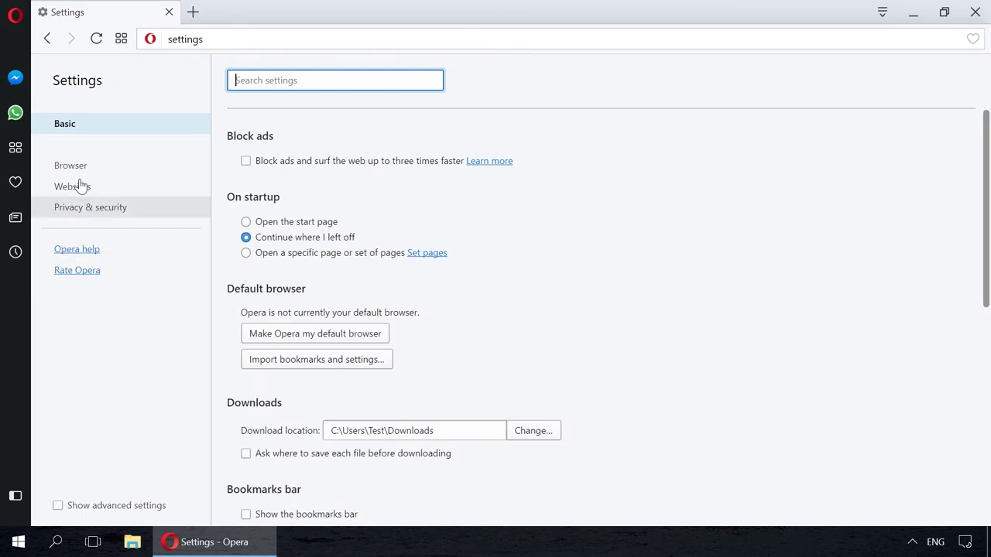
{"action": "left_click", "coordinate": [69, 167]}
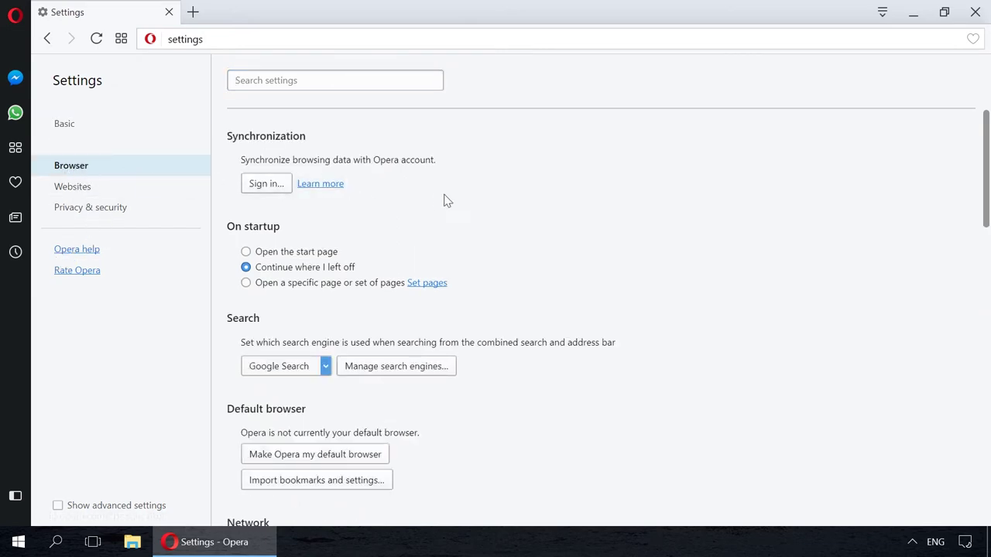
{"action": "scroll", "coordinate": [480, 204], "scroll_direction": "down", "scroll_amount": 4}
{"action": "scroll", "coordinate": [480, 205], "scroll_direction": "down", "scroll_amount": 5}
{"action": "scroll", "coordinate": [480, 204], "scroll_direction": "down", "scroll_amount": 4}
{"action": "scroll", "coordinate": [481, 204], "scroll_direction": "down", "scroll_amount": 3}
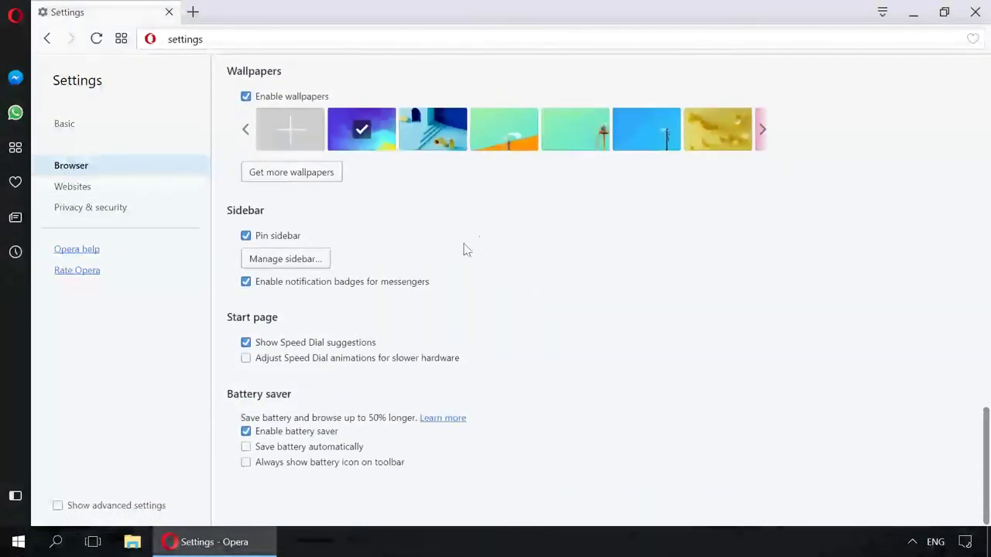
{"action": "left_click", "coordinate": [141, 508]}
- Toggle Enable battery saver off and back on, leaving it enabled
{"action": "scroll", "coordinate": [338, 444], "scroll_direction": "down", "scroll_amount": 2}
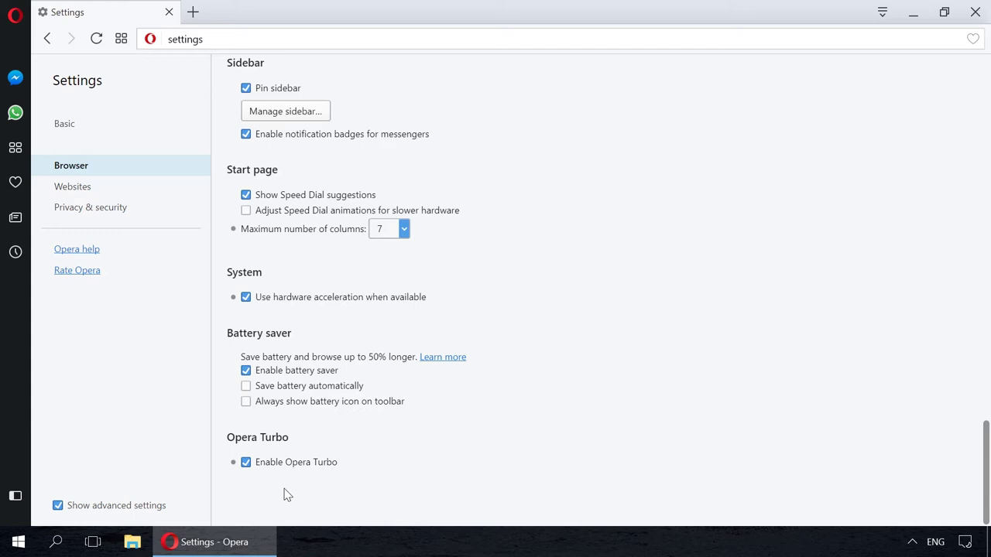
{"action": "left_click", "coordinate": [275, 371]}
{"action": "left_click", "coordinate": [277, 404]}
{"action": "left_click_drag", "start_coordinate": [225, 338], "coordinate": [297, 338]}
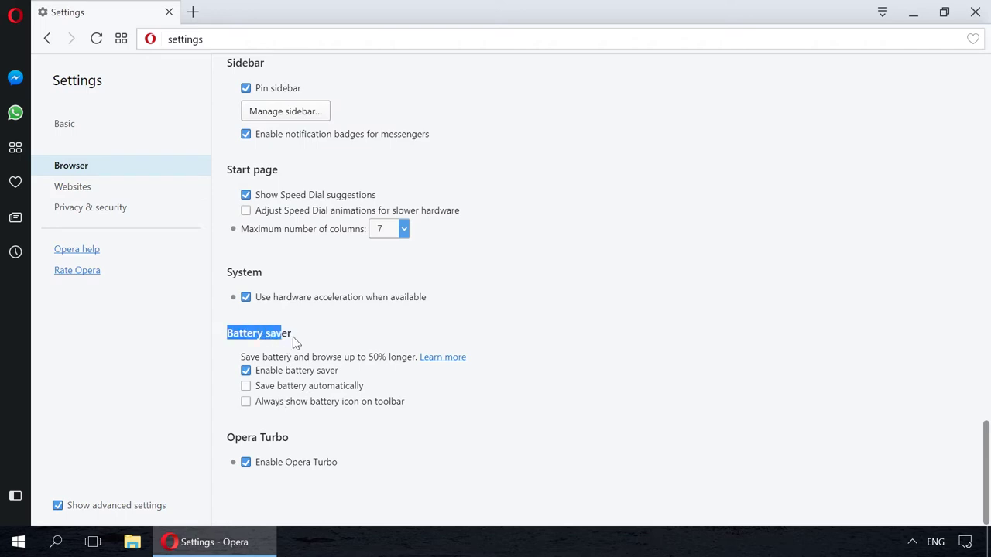
{"action": "left_click", "coordinate": [297, 338]}
- Add a new Speed Dial tab, then return to the Settings tab
{"action": "left_click", "coordinate": [193, 12]}
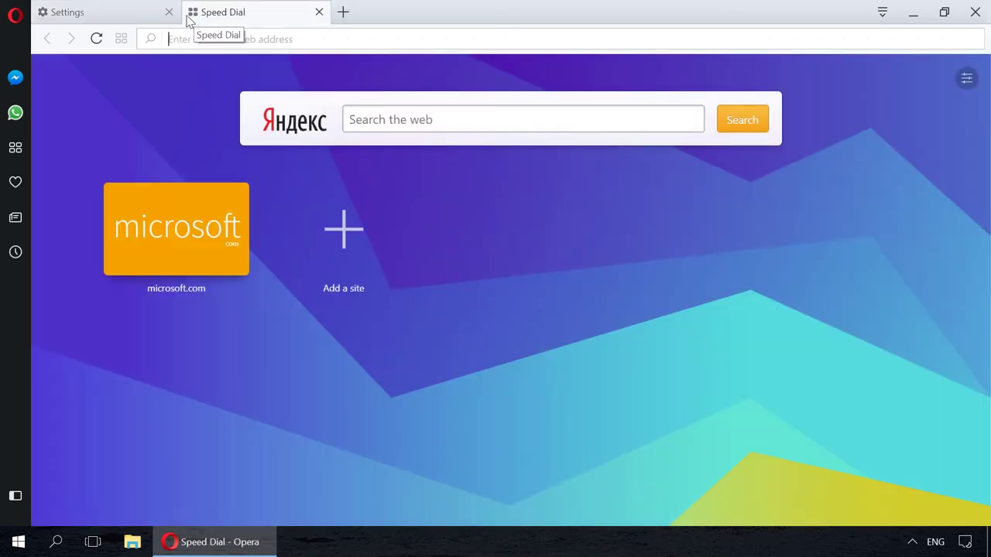
{"action": "left_click", "coordinate": [16, 148]}
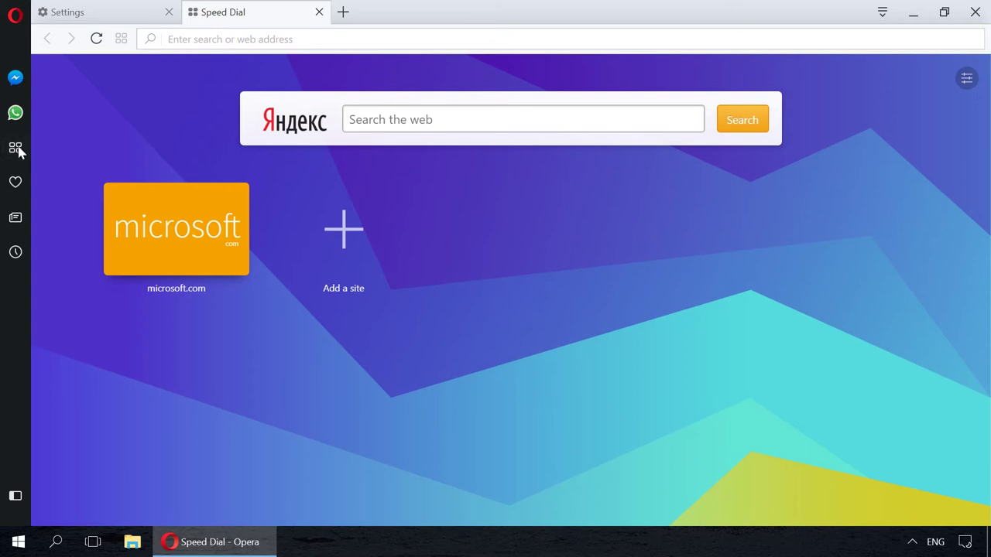
{"action": "left_click", "coordinate": [92, 14]}
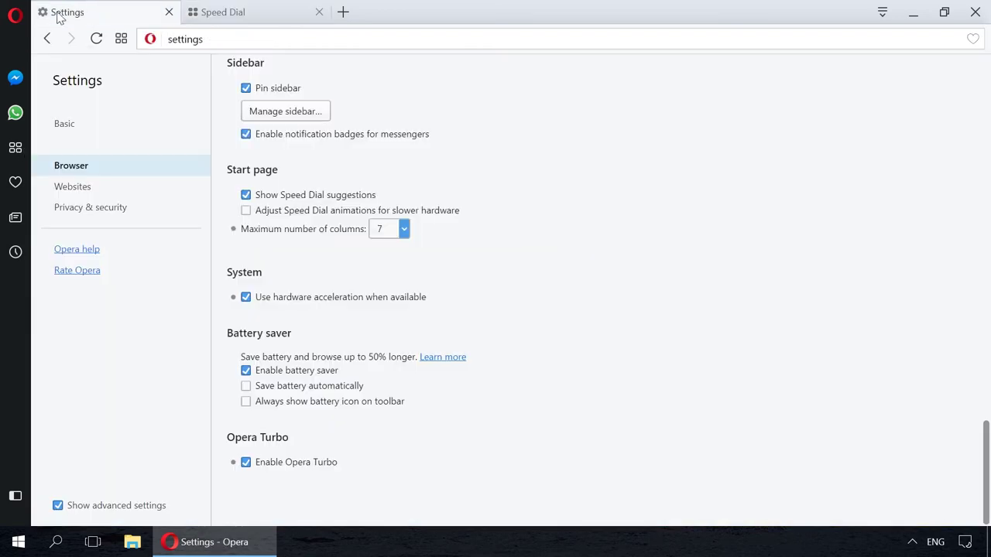
- Reach the Opera add-ons gallery through Extensions > Manage extensions
{"action": "left_click", "coordinate": [13, 17]}
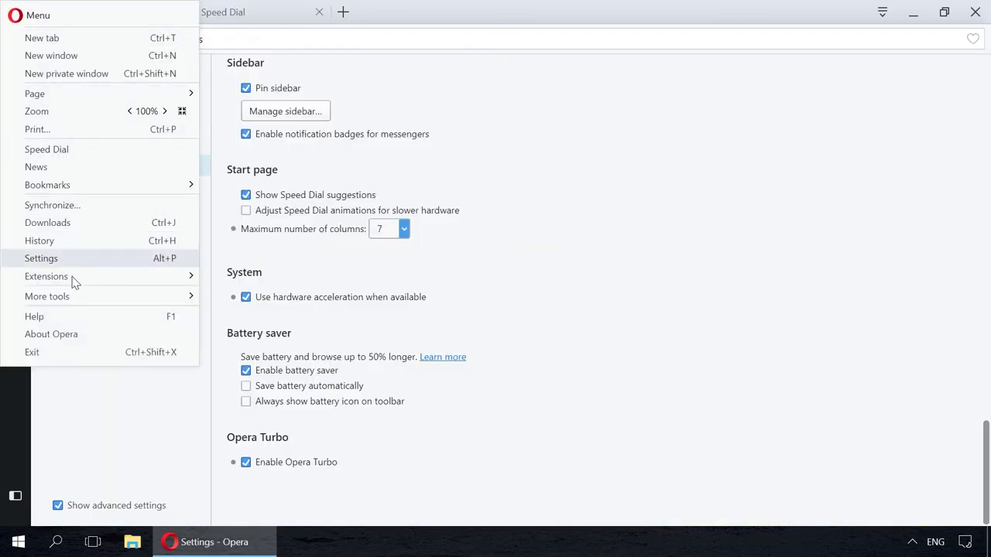
{"action": "mouse_move", "coordinate": [46, 276]}
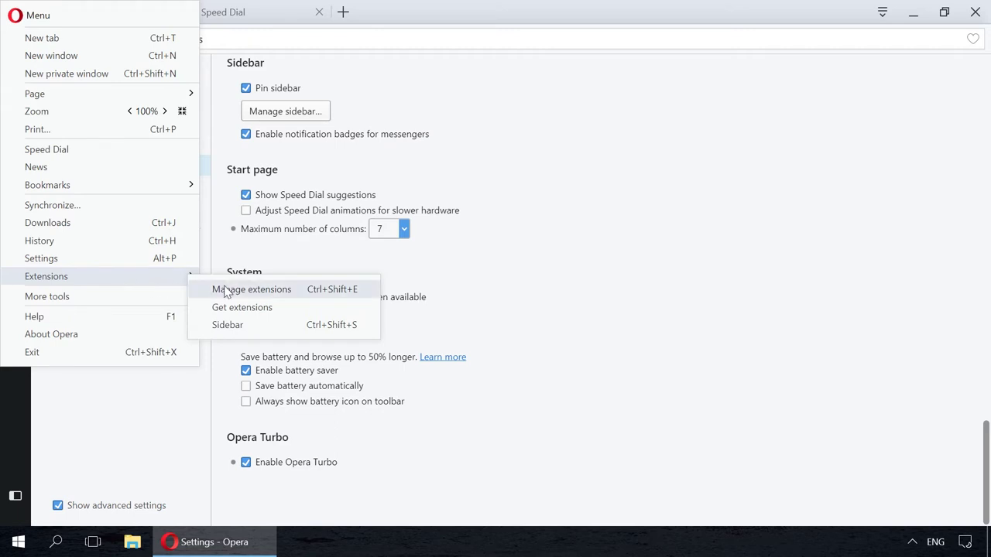
{"action": "left_click", "coordinate": [227, 289]}
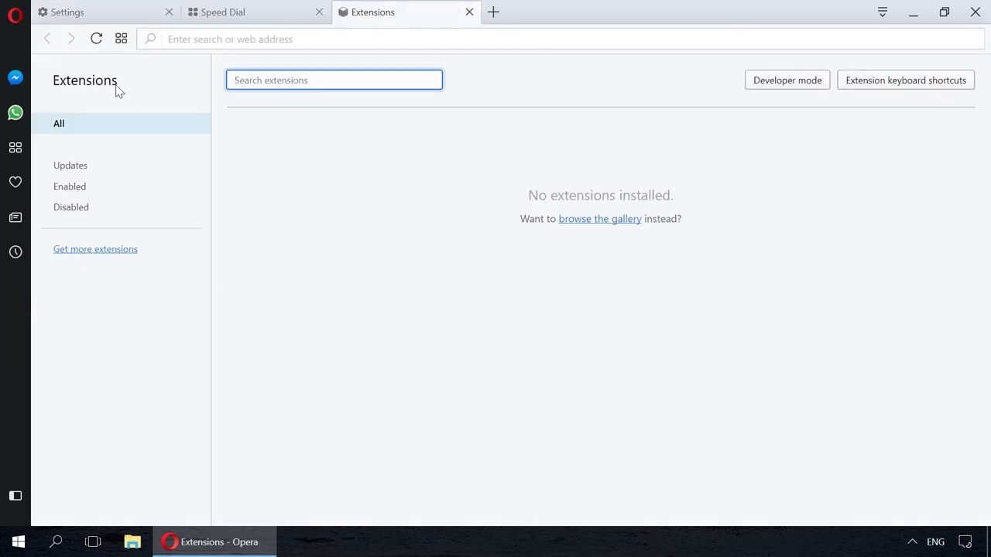
{"action": "left_click", "coordinate": [587, 219]}
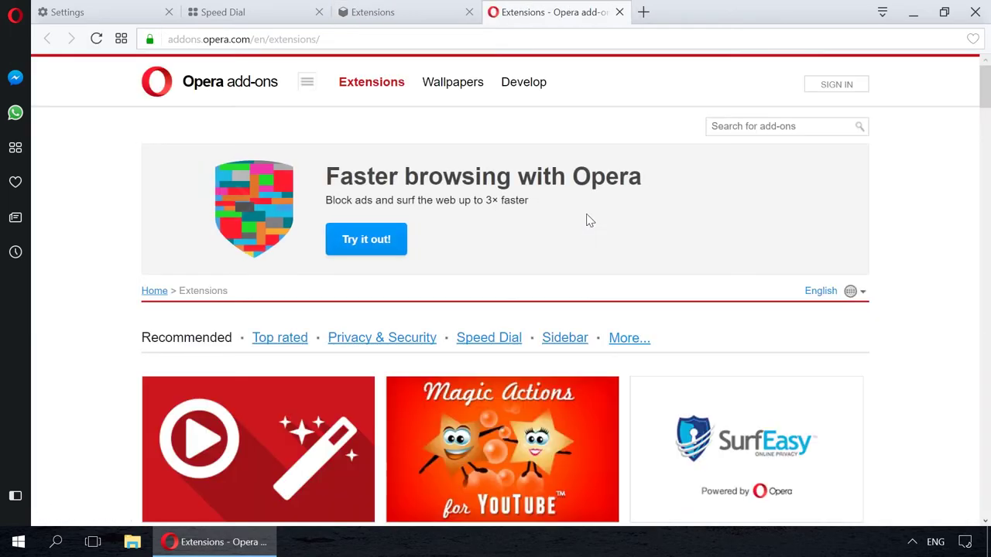
{"action": "scroll", "coordinate": [586, 221], "scroll_direction": "down", "scroll_amount": 3}
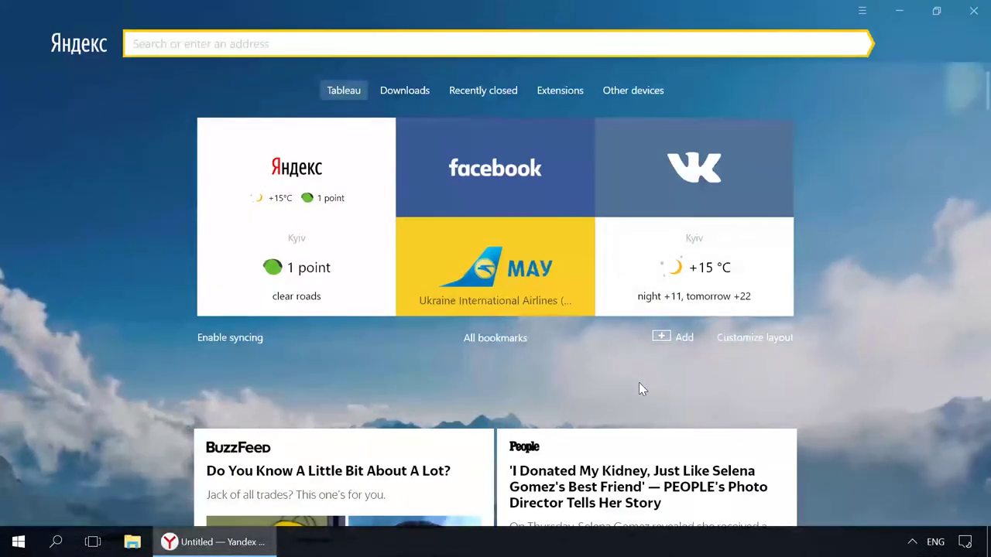
- Check the Yandex Browser version 17.7.1.804 on the About page
{"action": "left_click", "coordinate": [863, 23]}
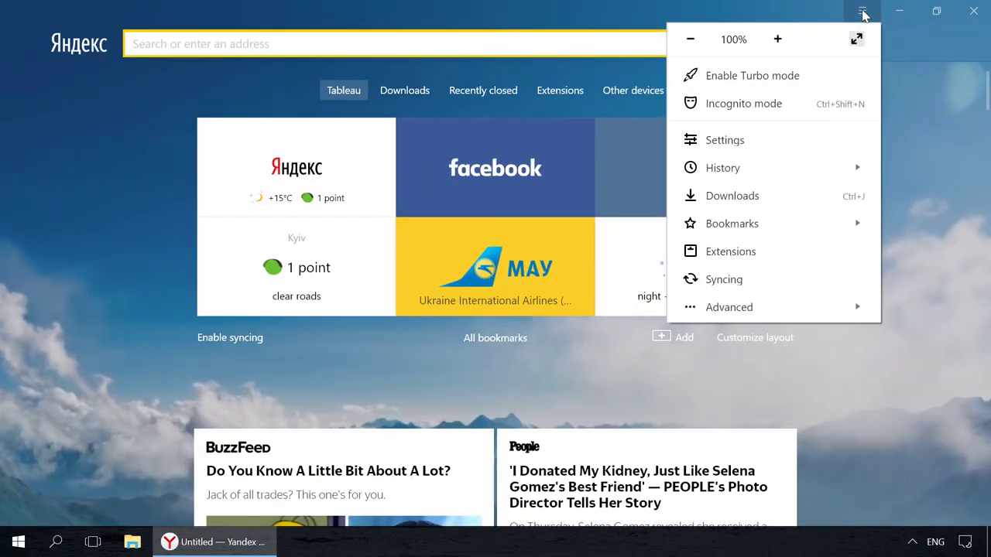
{"action": "left_click", "coordinate": [740, 309]}
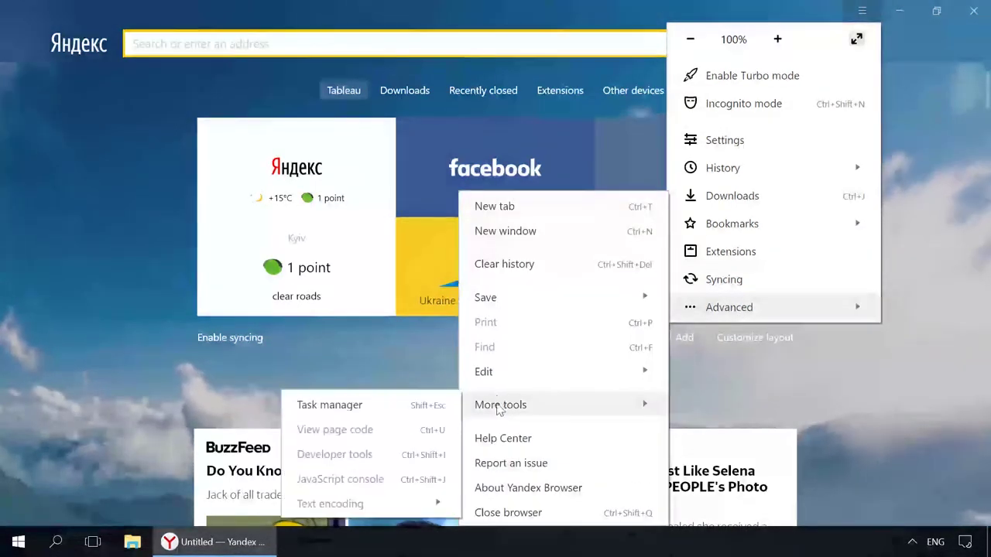
{"action": "left_click", "coordinate": [520, 489]}
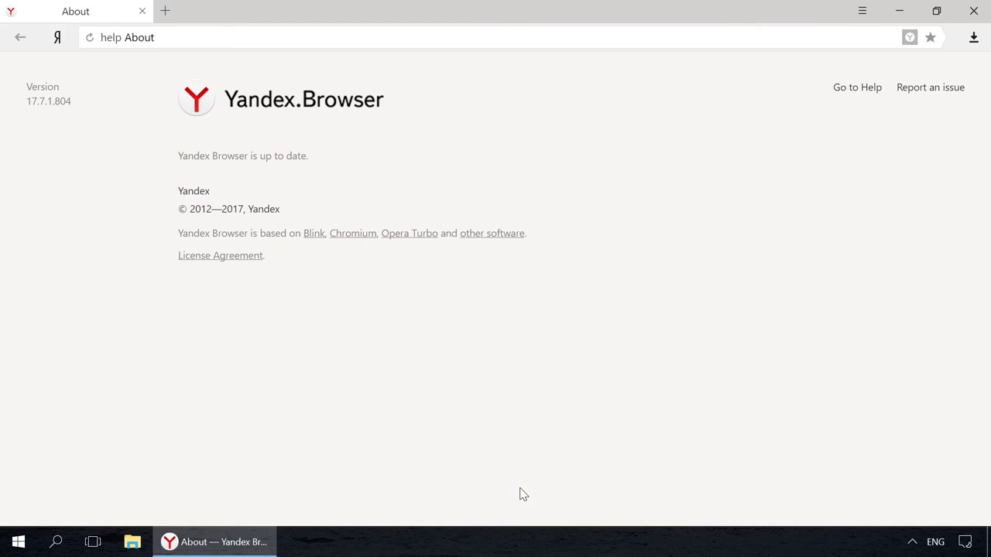
- Start a new Tableau tab and briefly show then dismiss the main menu
{"action": "left_click", "coordinate": [165, 11]}
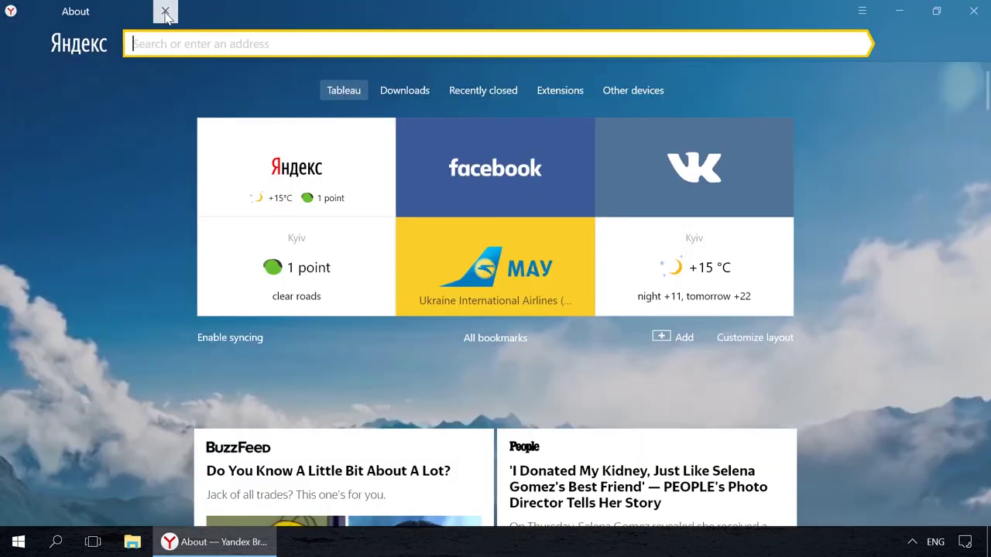
{"action": "left_click", "coordinate": [862, 11]}
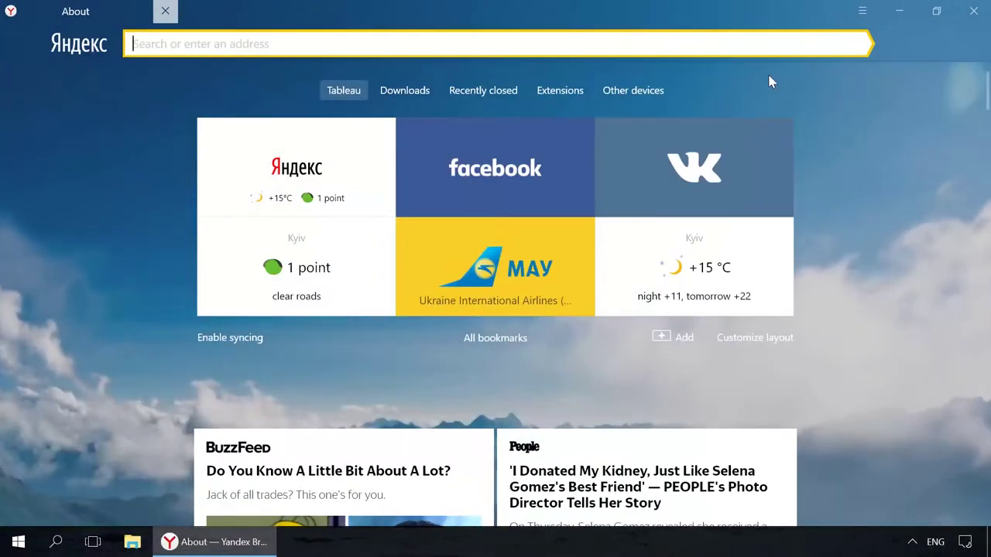
{"action": "left_click", "coordinate": [863, 12]}
{"action": "left_click", "coordinate": [791, 78]}
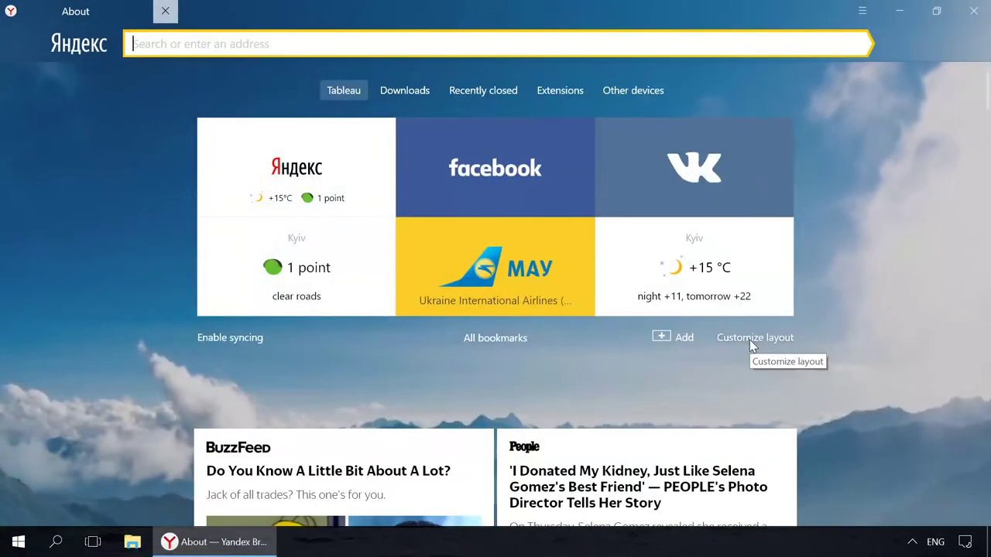
- Set the new-tab background to the green pine-needle image and finish customizing
{"action": "left_click", "coordinate": [749, 340]}
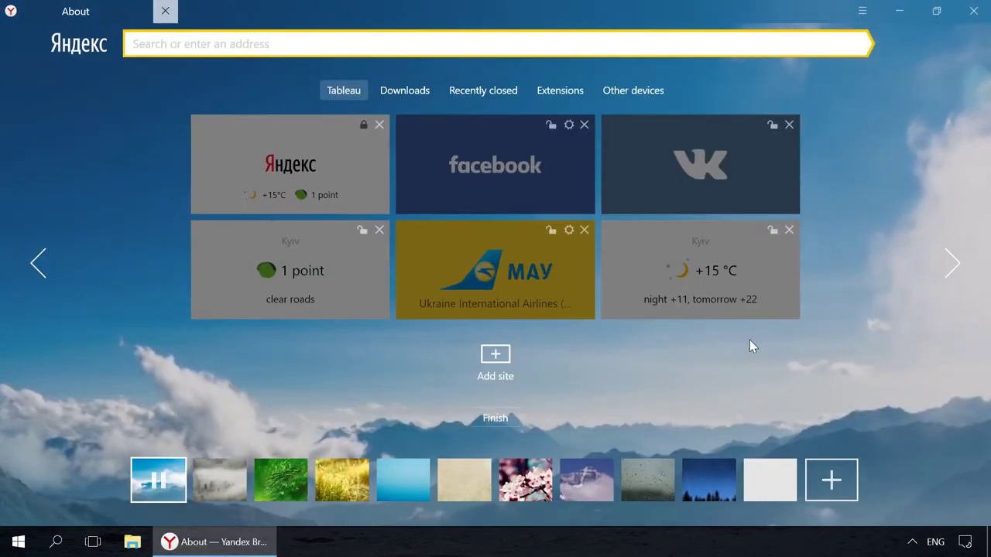
{"action": "left_click", "coordinate": [283, 490]}
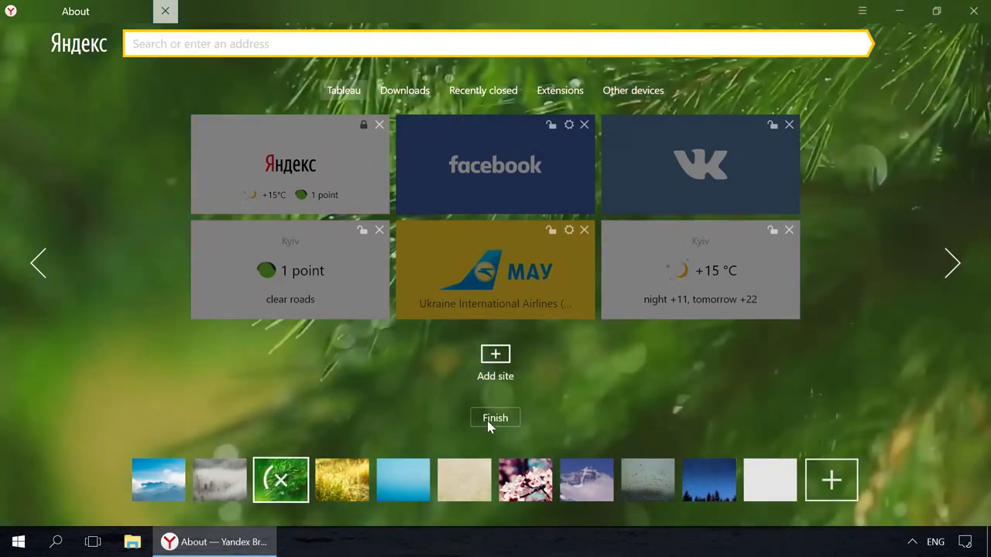
{"action": "left_click", "coordinate": [487, 419]}
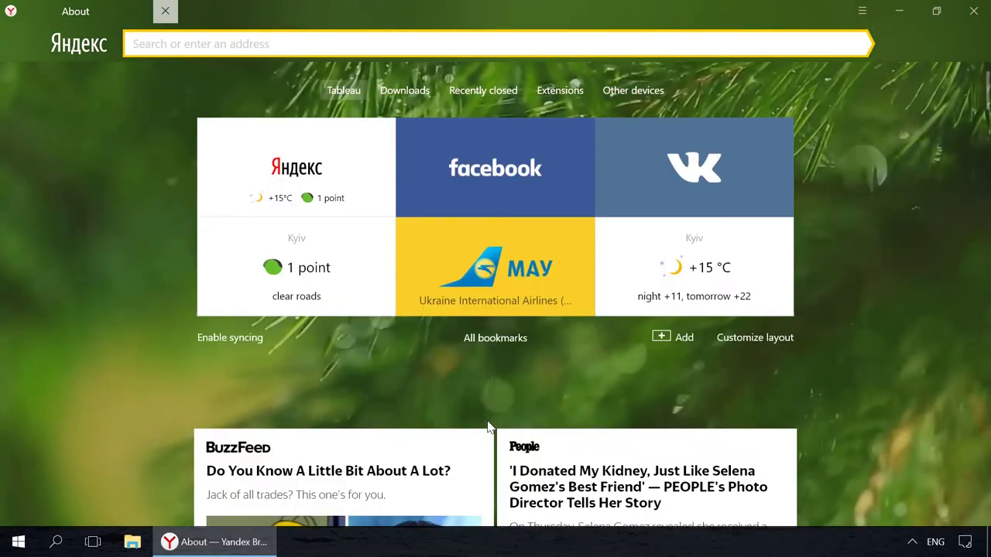
- Scroll down through the Zen news feed
{"action": "scroll", "coordinate": [488, 425], "scroll_direction": "down", "scroll_amount": 5}
{"action": "scroll", "coordinate": [487, 422], "scroll_direction": "down", "scroll_amount": 1}
{"action": "scroll", "coordinate": [488, 420], "scroll_direction": "down", "scroll_amount": 2}
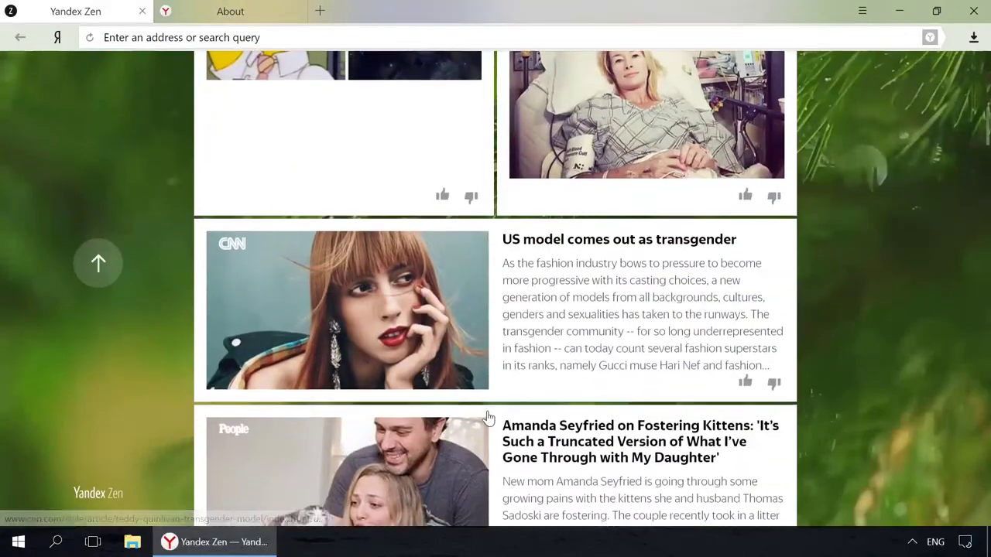
{"action": "scroll", "coordinate": [488, 418], "scroll_direction": "down", "scroll_amount": 2}
{"action": "scroll", "coordinate": [488, 418], "scroll_direction": "down", "scroll_amount": 3}
{"action": "scroll", "coordinate": [488, 419], "scroll_direction": "down", "scroll_amount": 3}
{"action": "scroll", "coordinate": [486, 416], "scroll_direction": "down", "scroll_amount": 2}
{"action": "scroll", "coordinate": [486, 416], "scroll_direction": "down", "scroll_amount": 2}
{"action": "scroll", "coordinate": [486, 415], "scroll_direction": "down", "scroll_amount": 2}
{"action": "scroll", "coordinate": [487, 414], "scroll_direction": "down", "scroll_amount": 2}
{"action": "scroll", "coordinate": [487, 415], "scroll_direction": "down", "scroll_amount": 3}
{"action": "scroll", "coordinate": [486, 414], "scroll_direction": "down", "scroll_amount": 3}
{"action": "scroll", "coordinate": [487, 414], "scroll_direction": "down", "scroll_amount": 2}
{"action": "scroll", "coordinate": [486, 414], "scroll_direction": "down", "scroll_amount": 2}
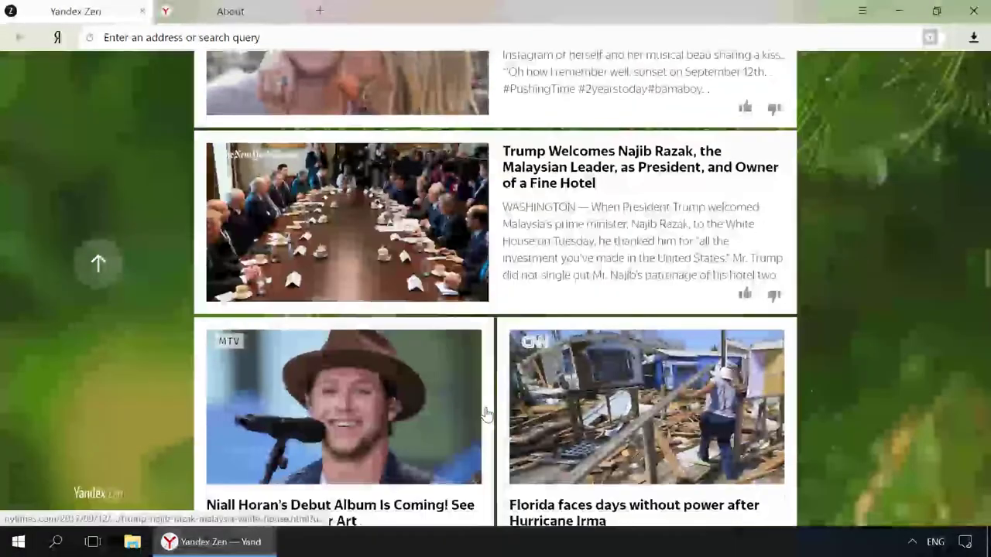
- Enter 'wea' in the address bar to see weather suggestions, then dismiss the dropdown
{"action": "left_click", "coordinate": [97, 262]}
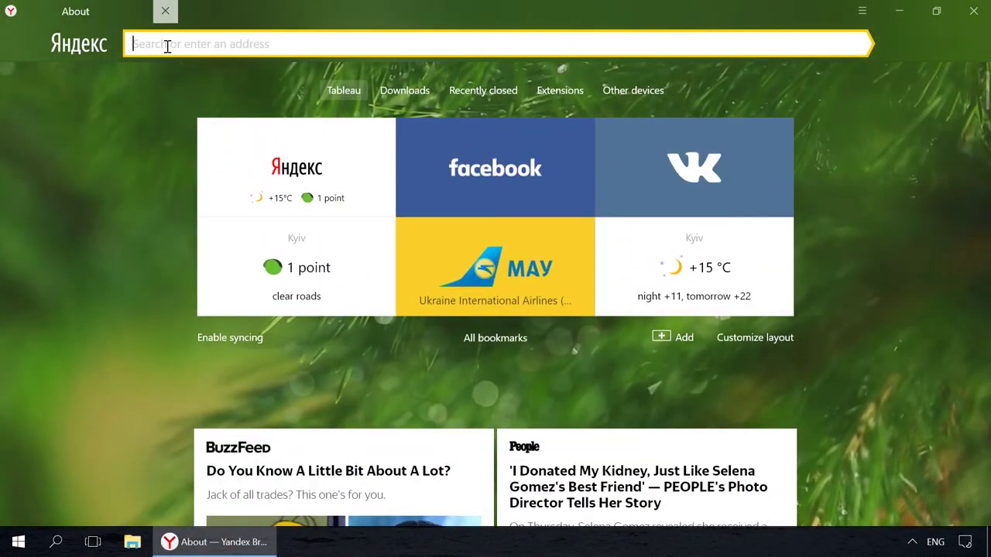
{"action": "type", "text": "wea"}
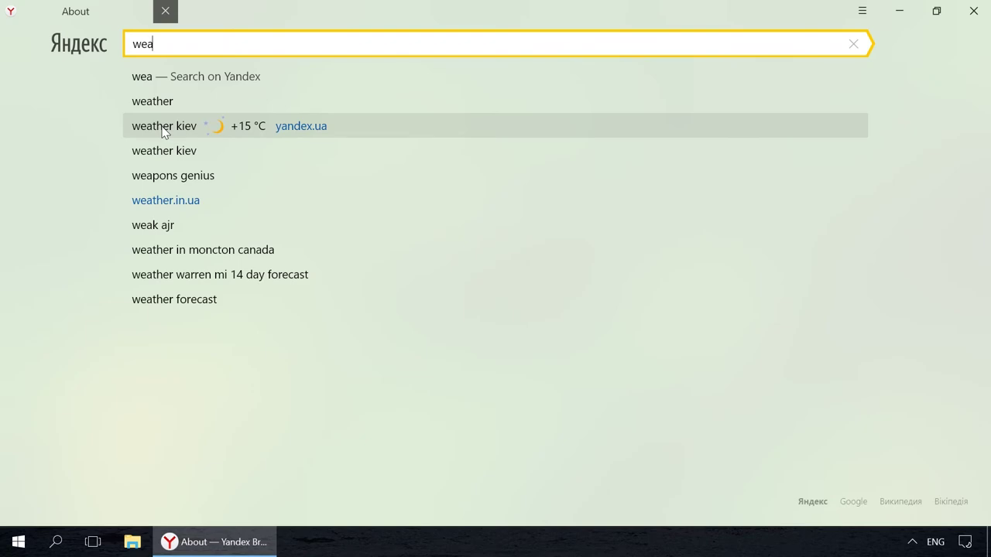
{"action": "left_click", "coordinate": [56, 106]}
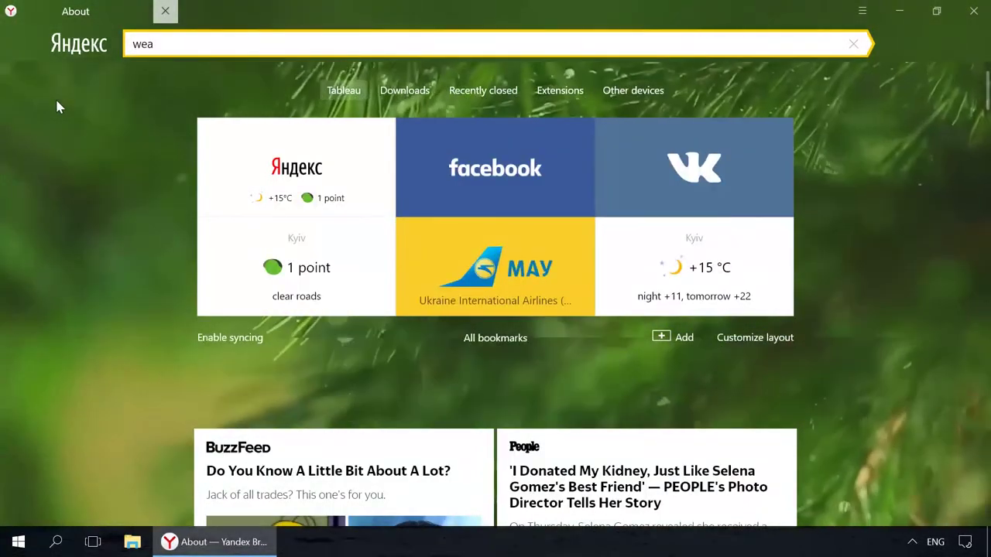
- Open Yandex Browser settings and show the Protect security page
{"action": "left_click", "coordinate": [863, 12]}
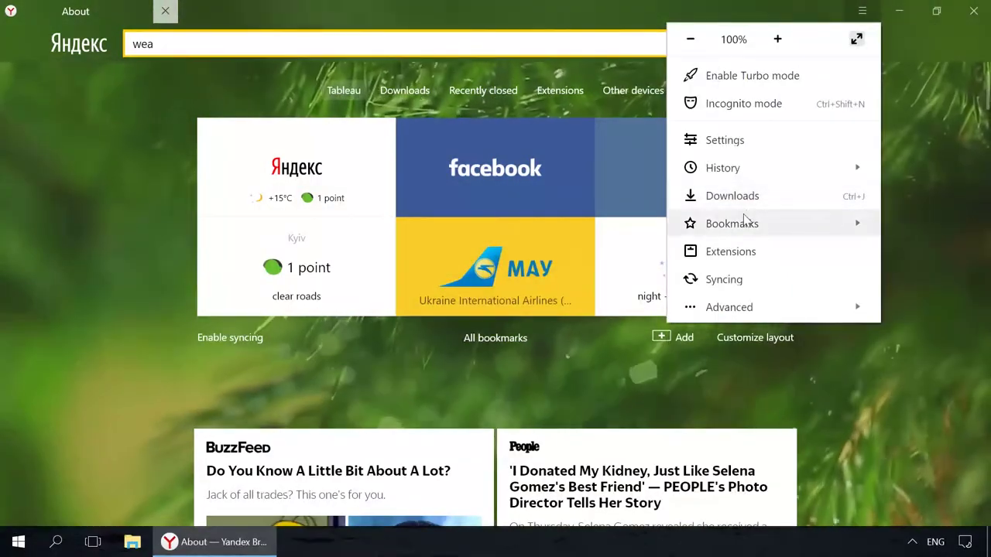
{"action": "left_click", "coordinate": [728, 140]}
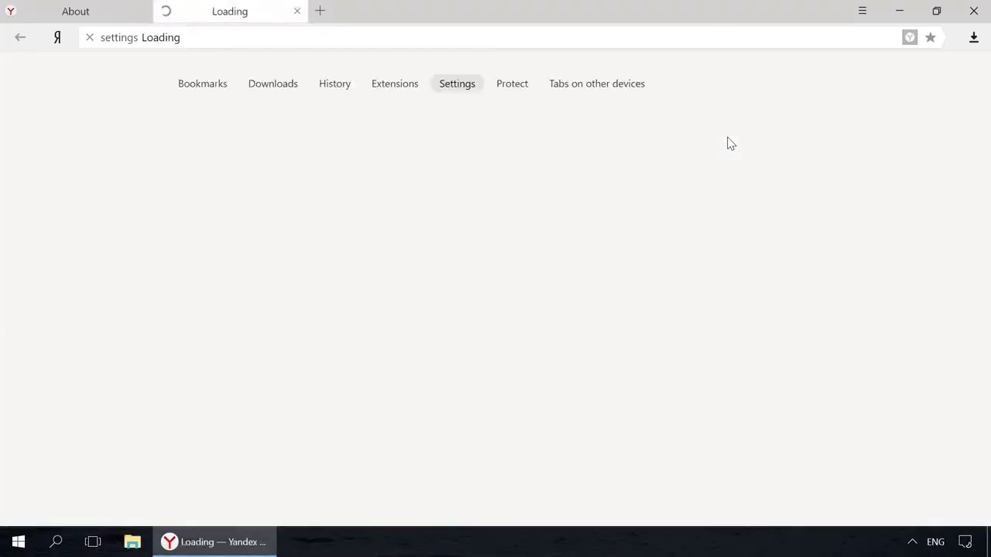
{"action": "left_click", "coordinate": [518, 85]}
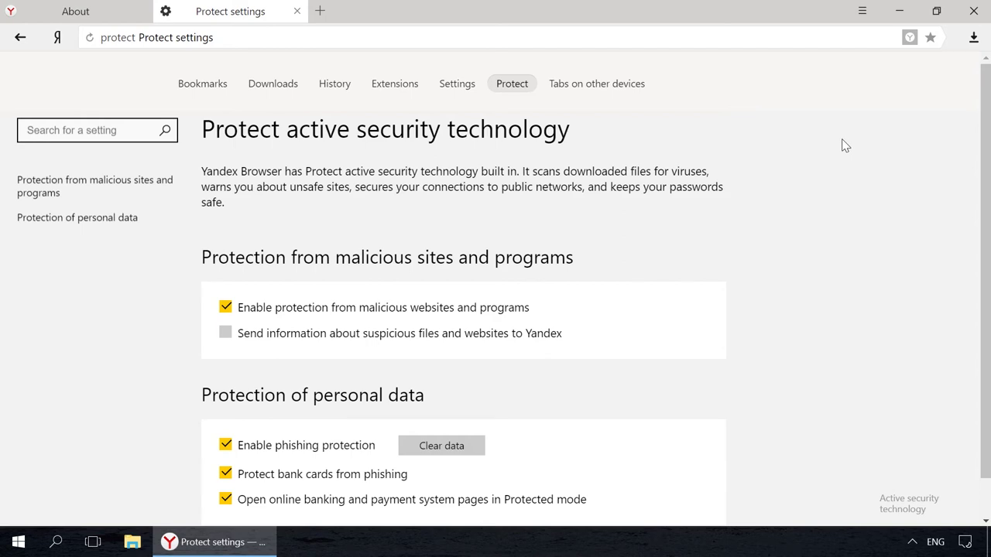
- Flip between the Protect and general settings pages, then open the Tableau start page
{"action": "key", "text": "alt+Left"}
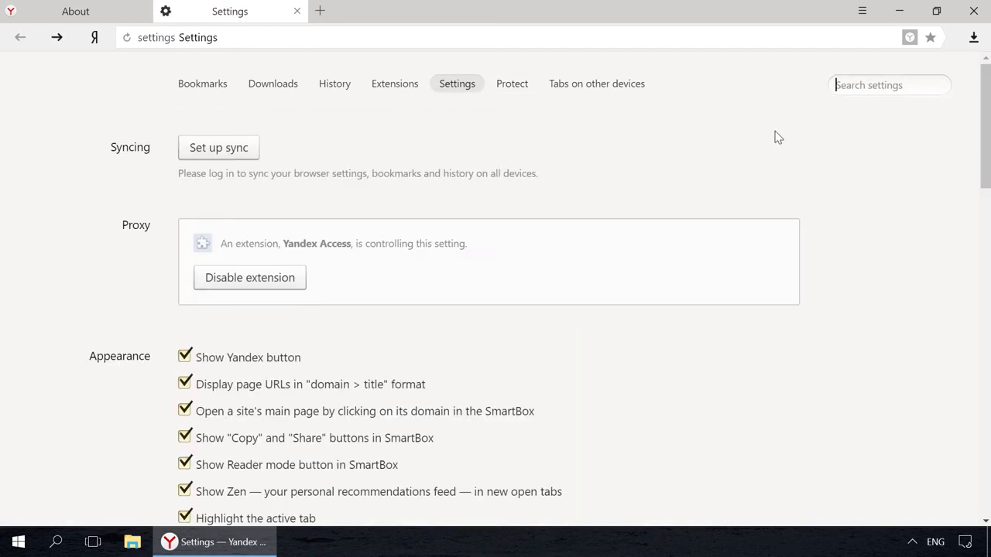
{"action": "key", "text": "alt+Right"}
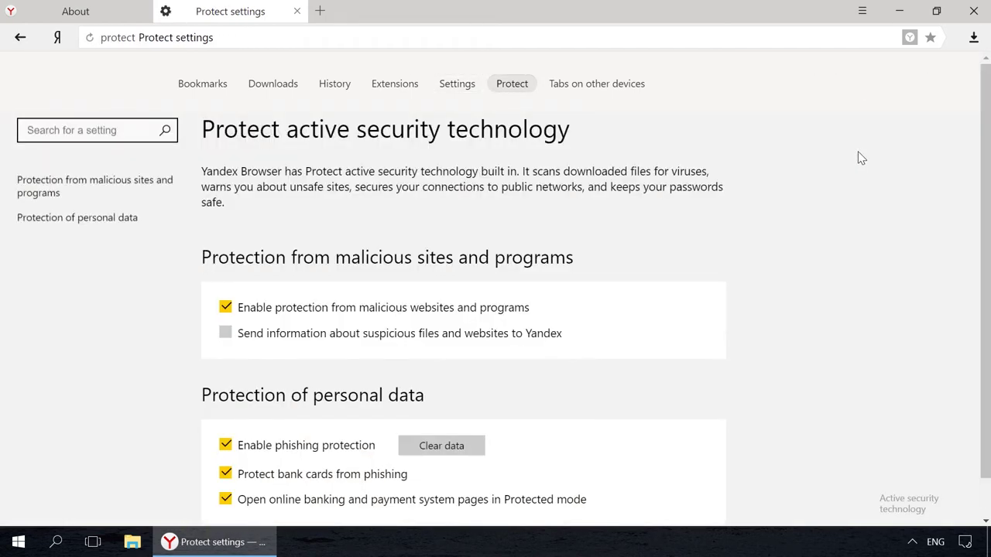
{"action": "key", "text": "alt+Left"}
{"action": "key", "text": "alt+Right"}
{"action": "key", "text": "alt+Left"}
{"action": "key", "text": "ctrl+t"}
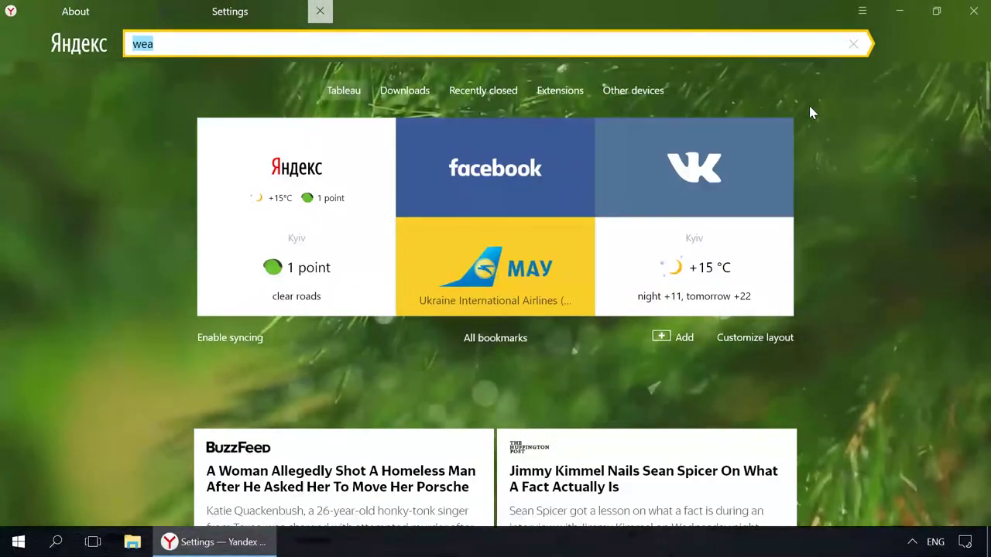
- Show the Yandex start page extension categories, then briefly open and close the main menu
{"action": "left_click", "coordinate": [550, 91]}
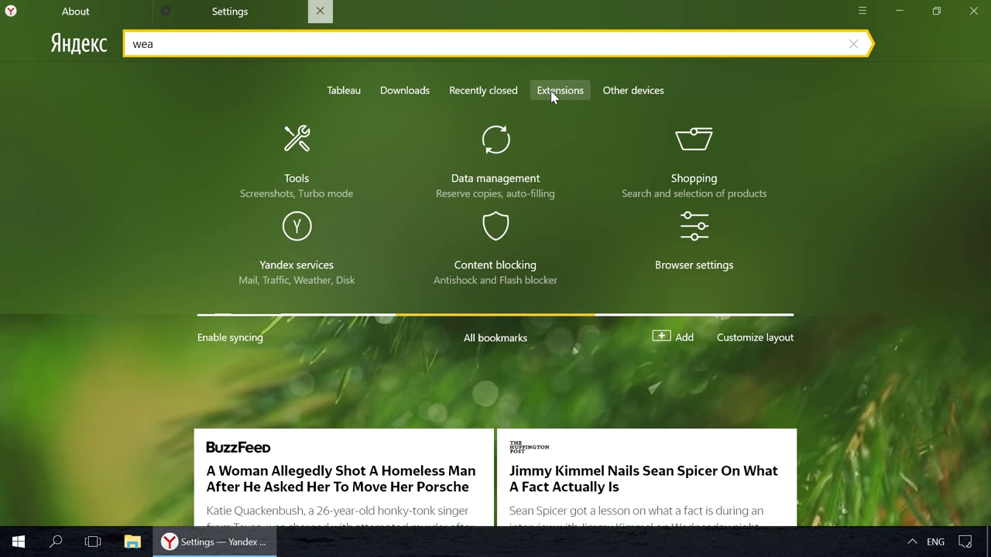
{"action": "left_click", "coordinate": [863, 13]}
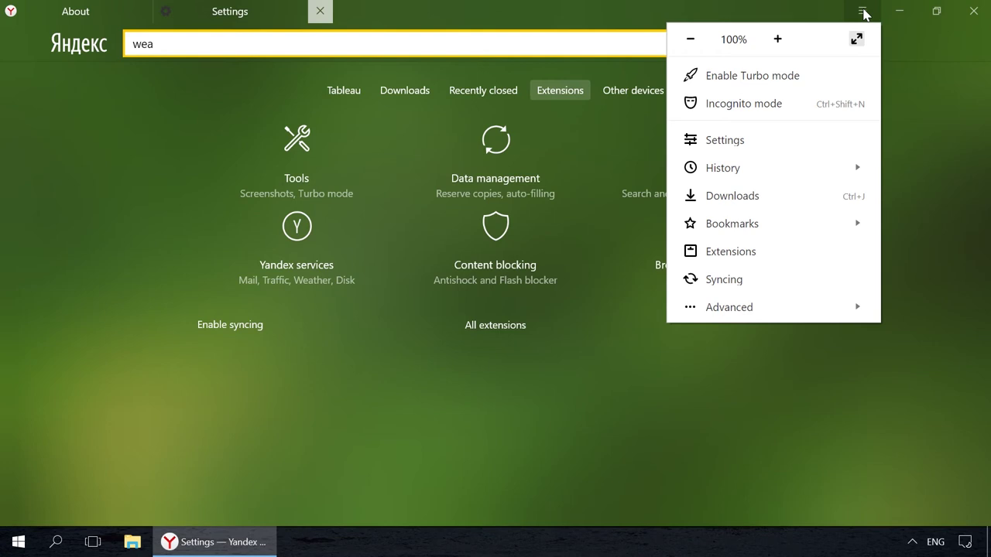
{"action": "left_click", "coordinate": [962, 112]}
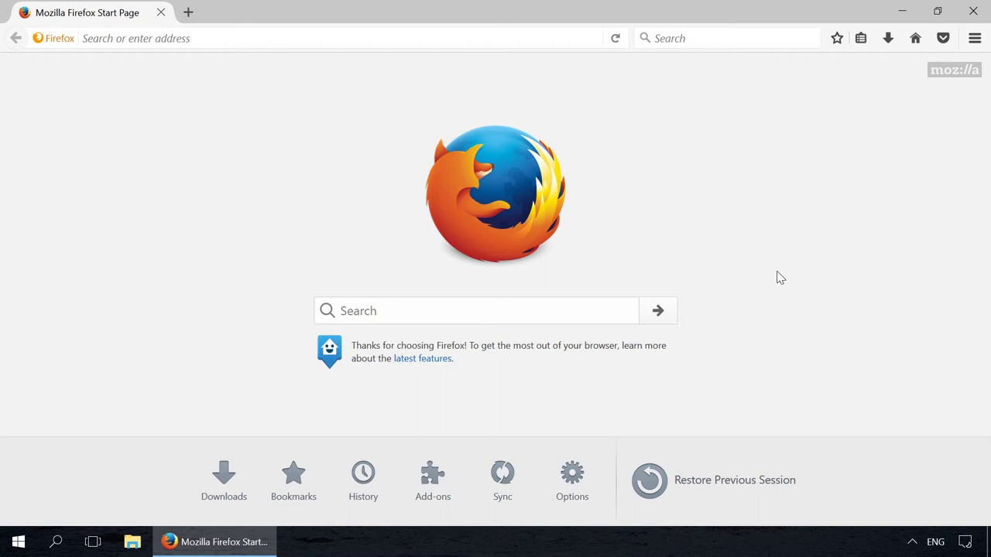
- Confirm in About Firefox that version 55.0.3 is up to date, then open the Add-ons Manager
{"action": "left_click", "coordinate": [975, 39]}
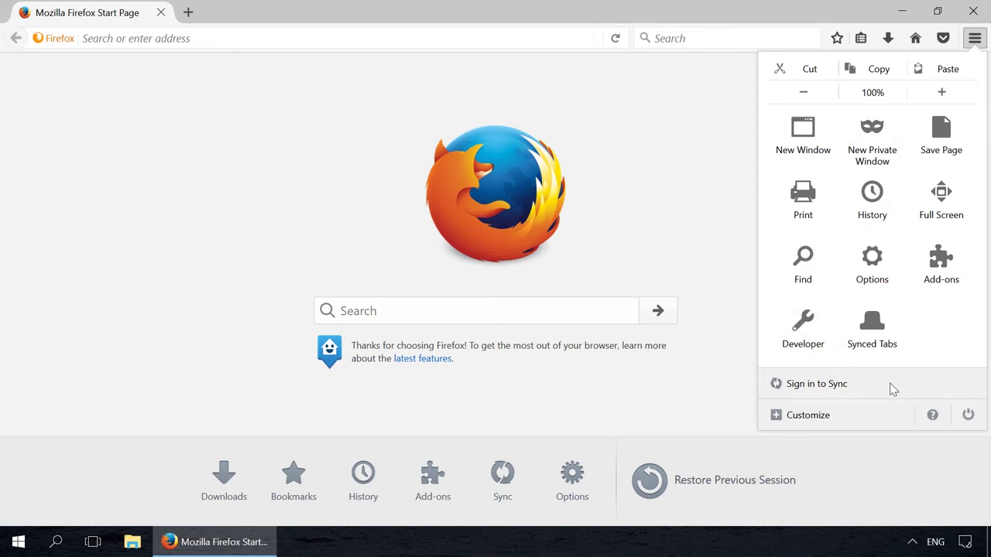
{"action": "left_click", "coordinate": [932, 415]}
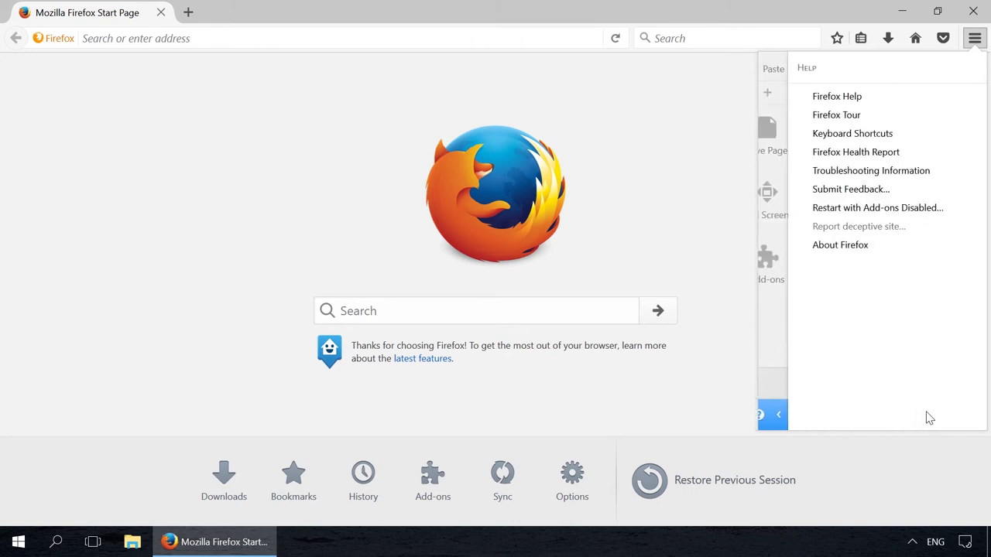
{"action": "left_click", "coordinate": [836, 245]}
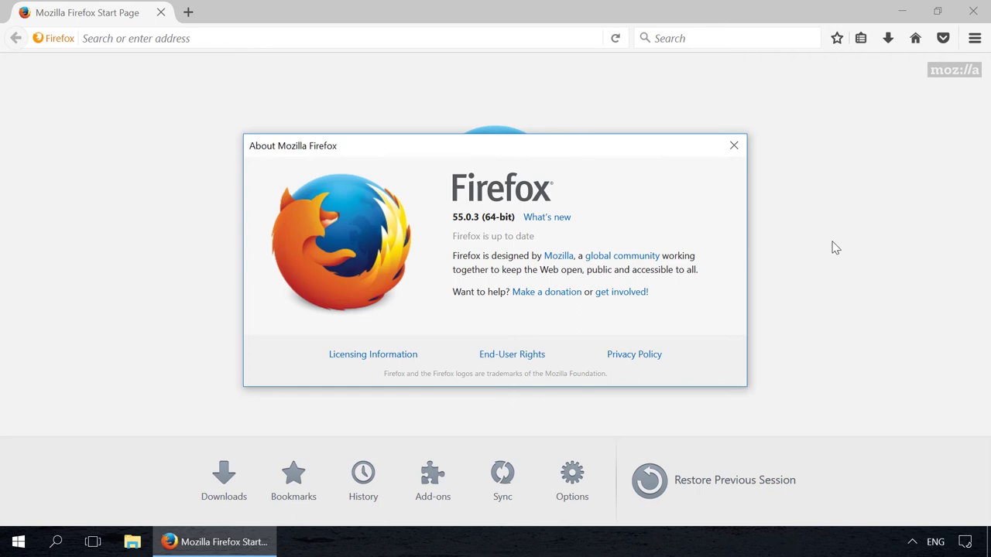
{"action": "left_click", "coordinate": [734, 145]}
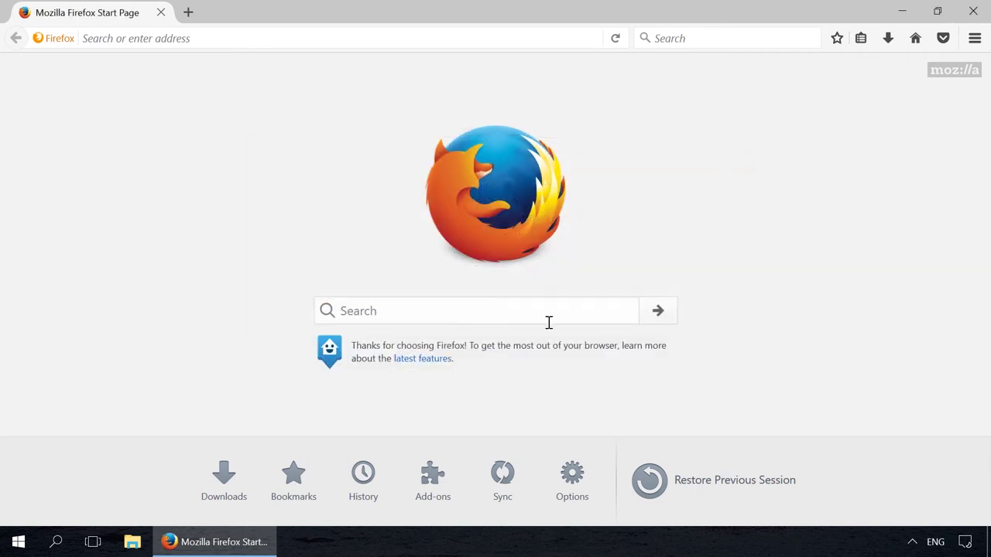
{"action": "left_click", "coordinate": [433, 496]}
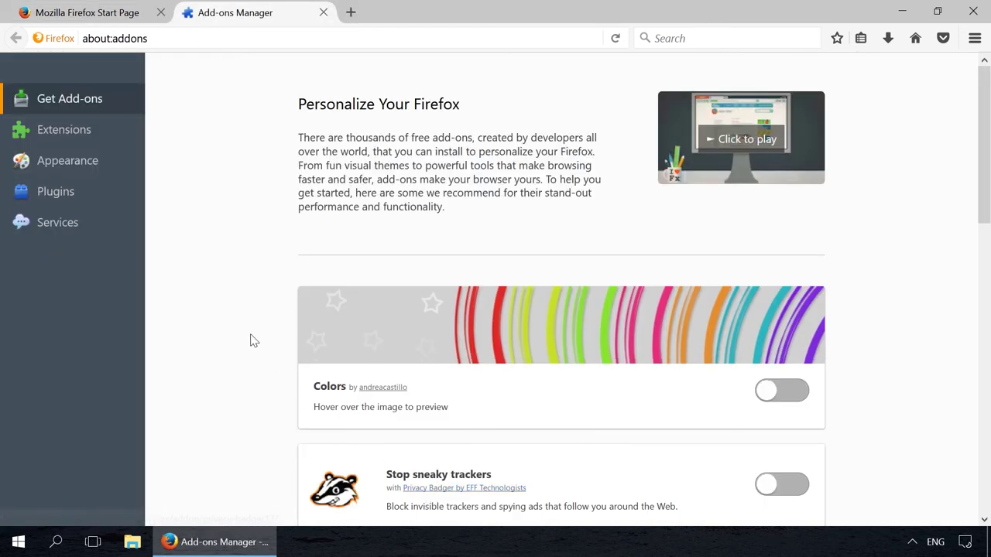
- Browse the Plugins, Extensions and Get Add-ons sections of the Add-ons Manager
{"action": "left_click", "coordinate": [53, 195]}
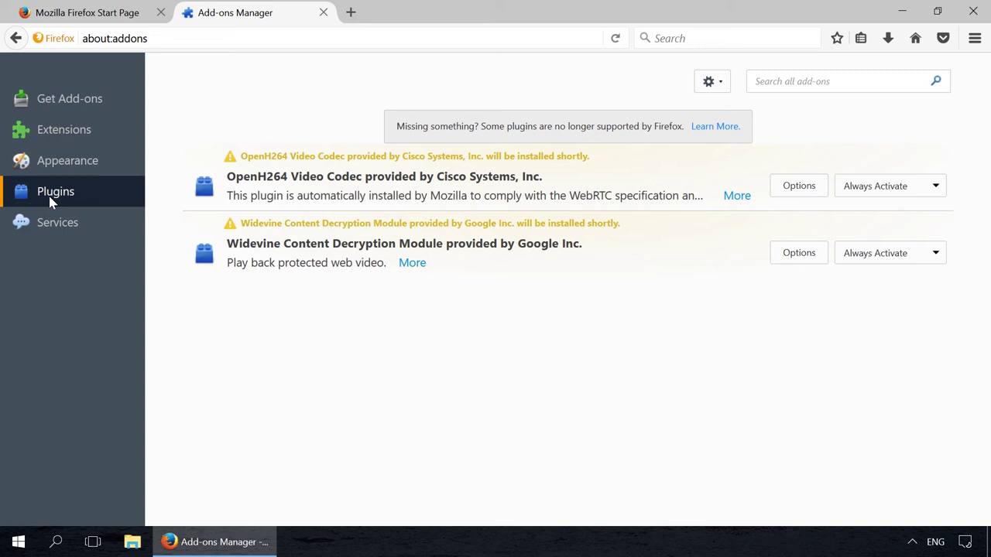
{"action": "left_click", "coordinate": [52, 131]}
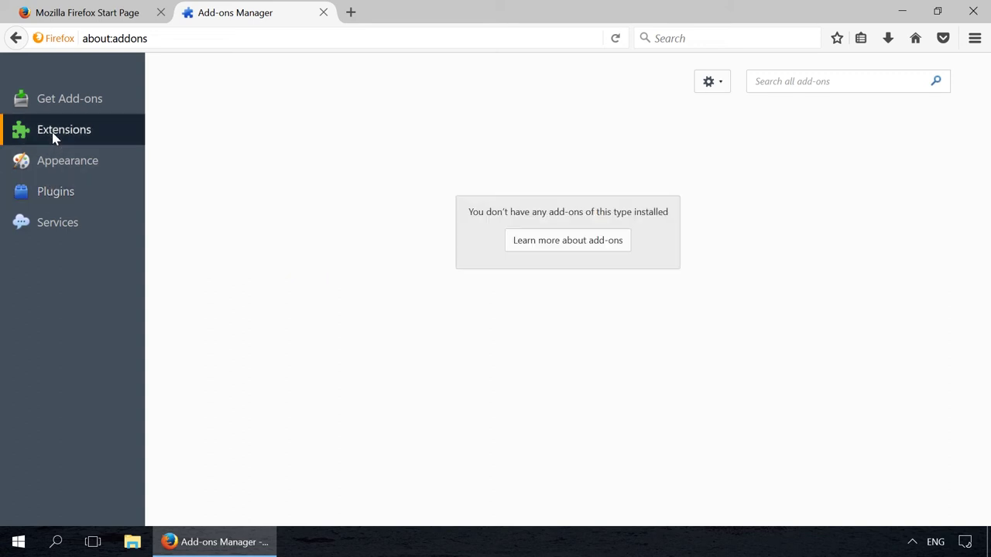
{"action": "left_click", "coordinate": [519, 242]}
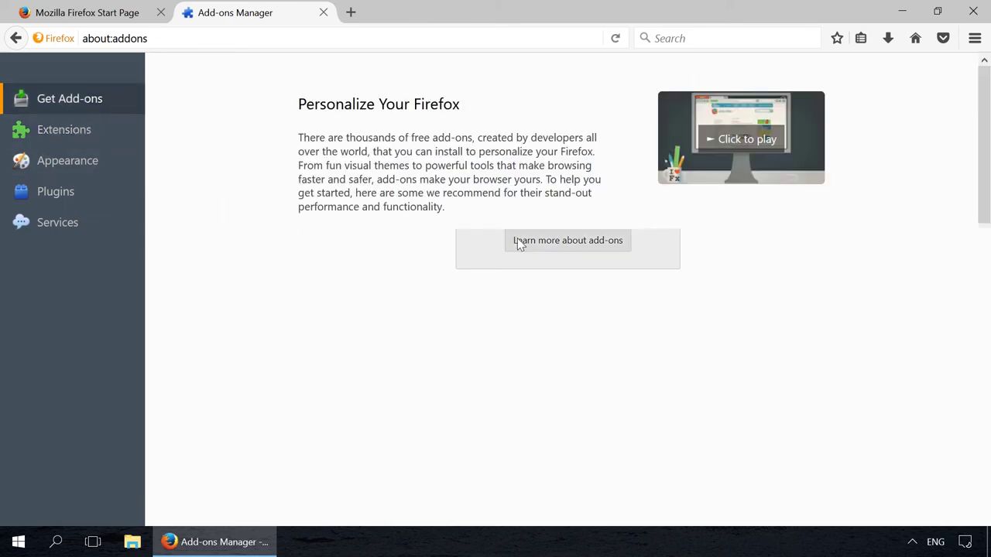
{"action": "scroll", "coordinate": [519, 244], "scroll_direction": "down", "scroll_amount": 5}
{"action": "scroll", "coordinate": [519, 244], "scroll_direction": "down", "scroll_amount": 5}
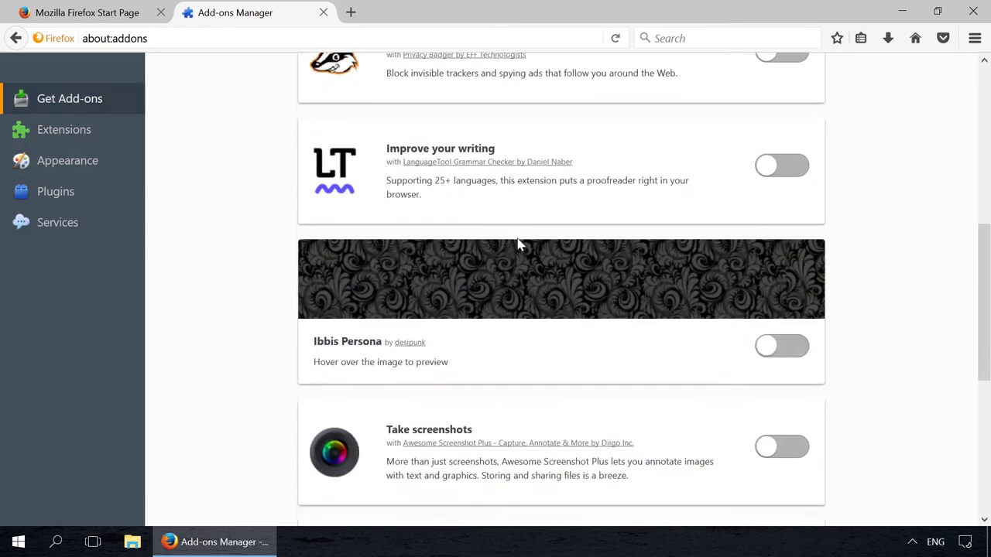
{"action": "scroll", "coordinate": [519, 243], "scroll_direction": "down", "scroll_amount": 4}
{"action": "scroll", "coordinate": [518, 244], "scroll_direction": "down", "scroll_amount": 5}
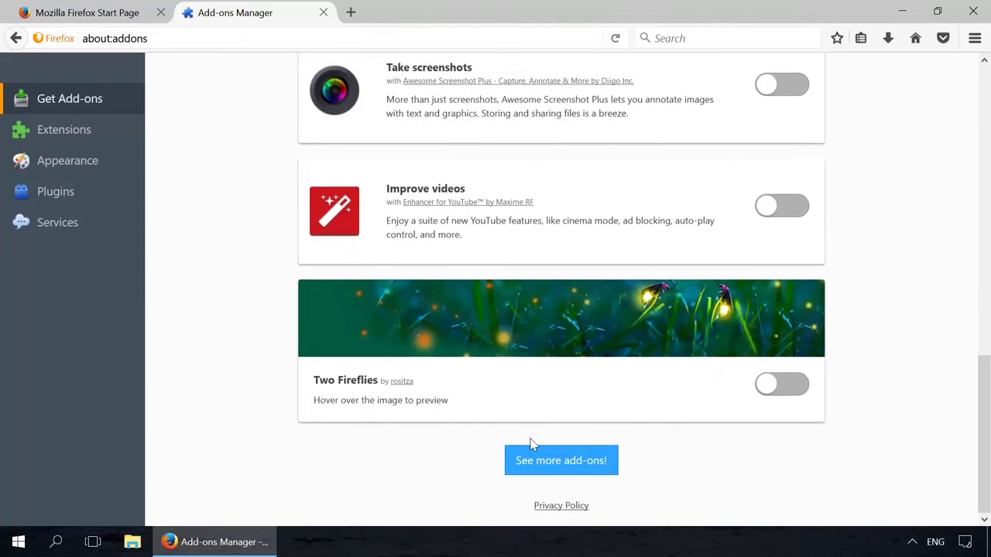
- Browse the full Firefox add-ons website, then close it and the Add-ons Manager tab
{"action": "left_click", "coordinate": [541, 460]}
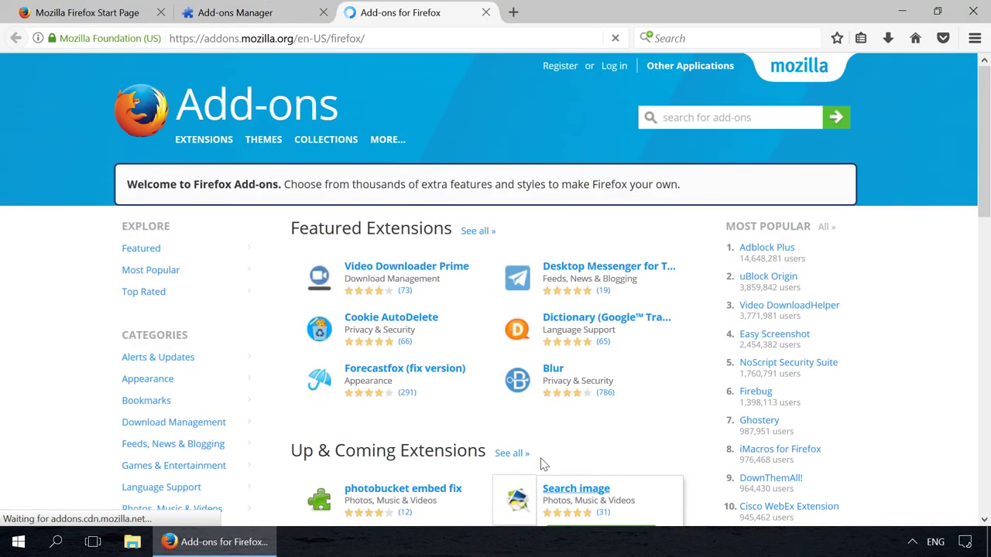
{"action": "scroll", "coordinate": [540, 463], "scroll_direction": "down", "scroll_amount": 3}
{"action": "scroll", "coordinate": [542, 460], "scroll_direction": "down", "scroll_amount": 2}
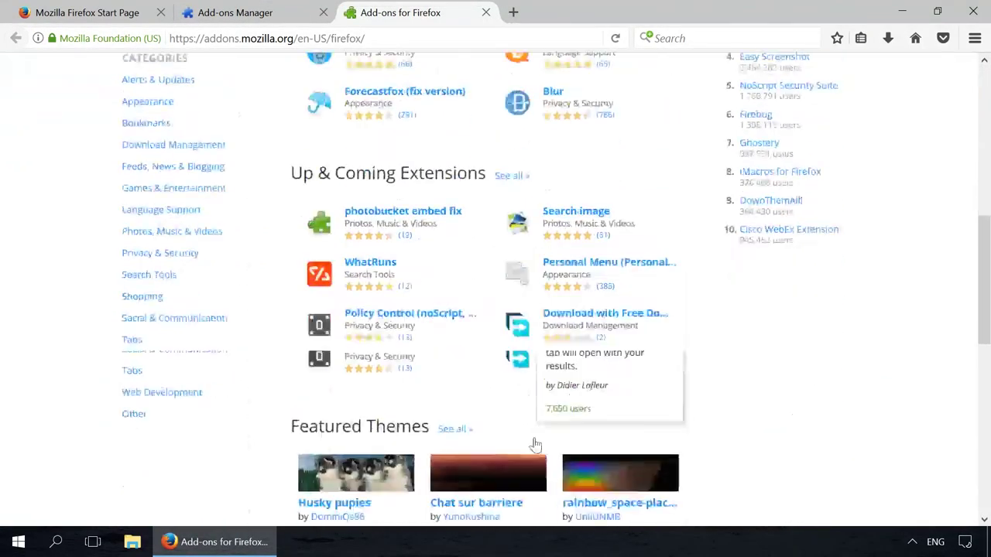
{"action": "scroll", "coordinate": [359, 395], "scroll_direction": "down", "scroll_amount": 2}
{"action": "scroll", "coordinate": [359, 385], "scroll_direction": "down", "scroll_amount": 2}
{"action": "scroll", "coordinate": [238, 367], "scroll_direction": "down", "scroll_amount": 3}
{"action": "scroll", "coordinate": [238, 367], "scroll_direction": "up", "scroll_amount": 4}
{"action": "scroll", "coordinate": [237, 367], "scroll_direction": "up", "scroll_amount": 4}
{"action": "scroll", "coordinate": [237, 366], "scroll_direction": "up", "scroll_amount": 3}
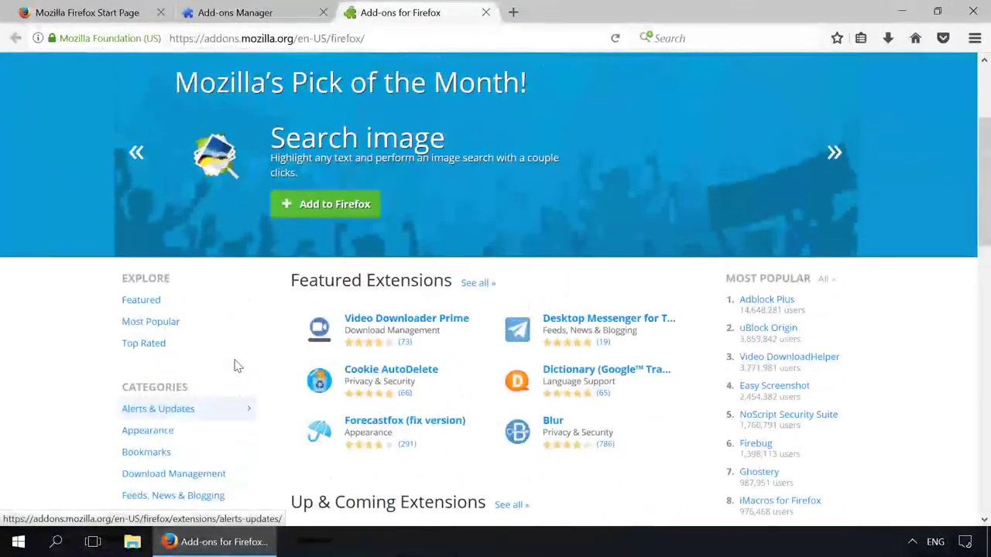
{"action": "left_click", "coordinate": [486, 12]}
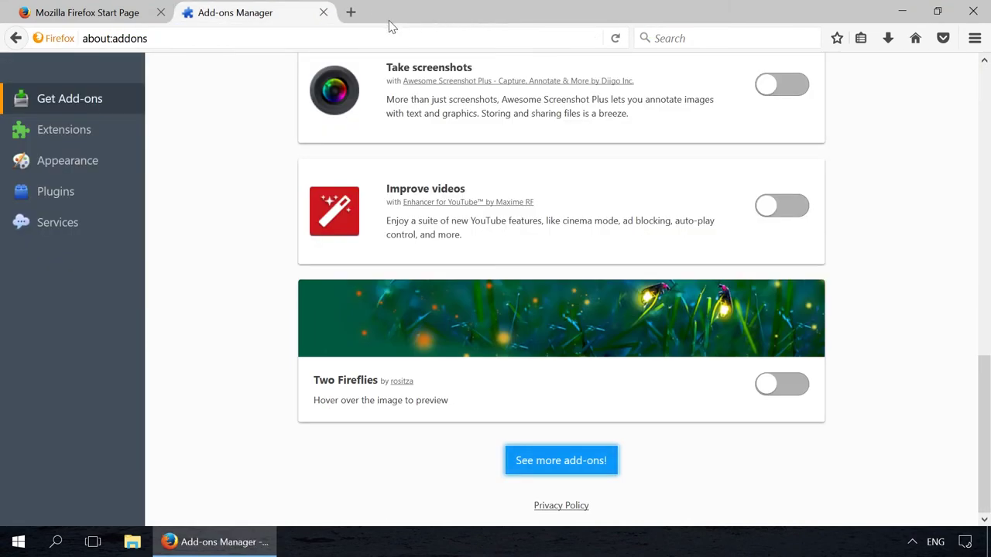
{"action": "left_click", "coordinate": [323, 12]}
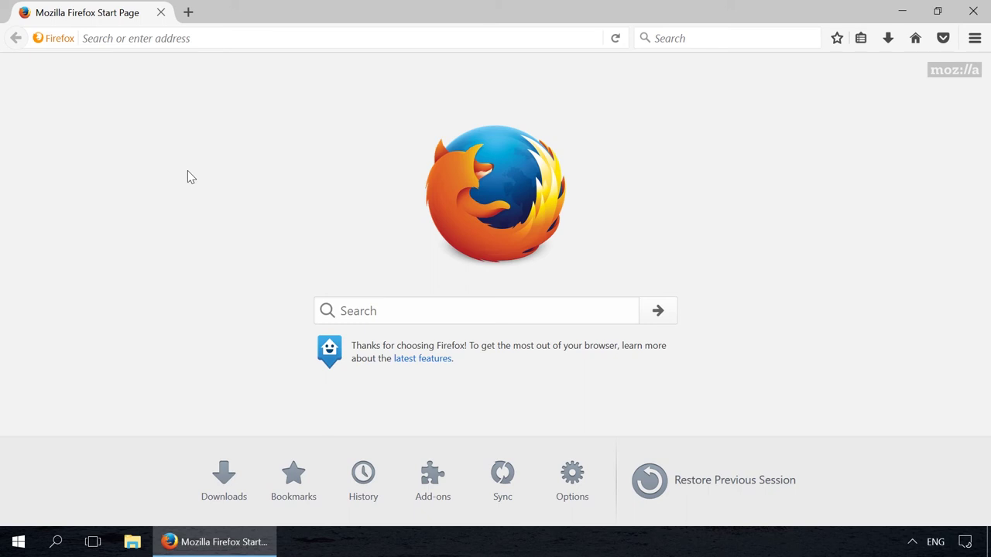
{"action": "key", "text": "ctrl+b"}
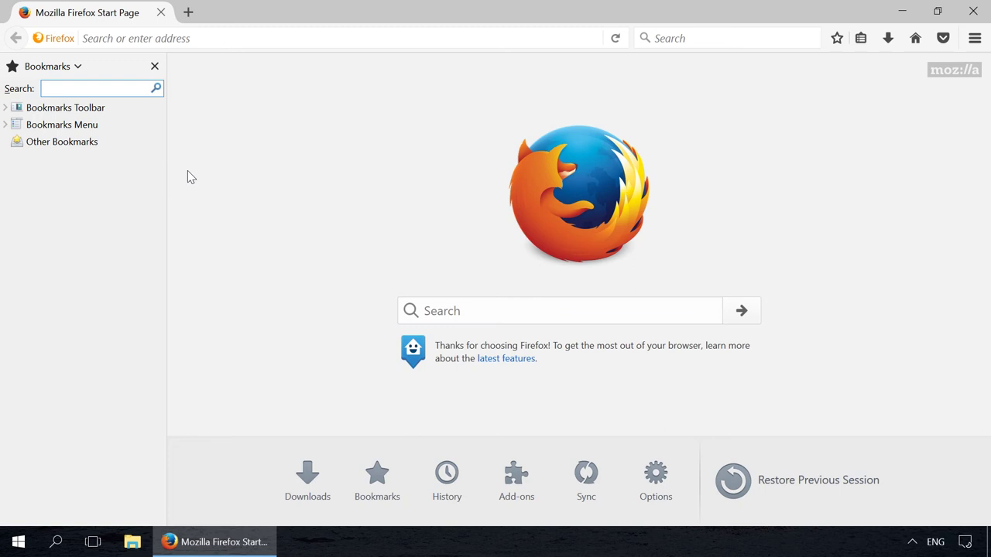
{"action": "key", "text": "ctrl+b"}
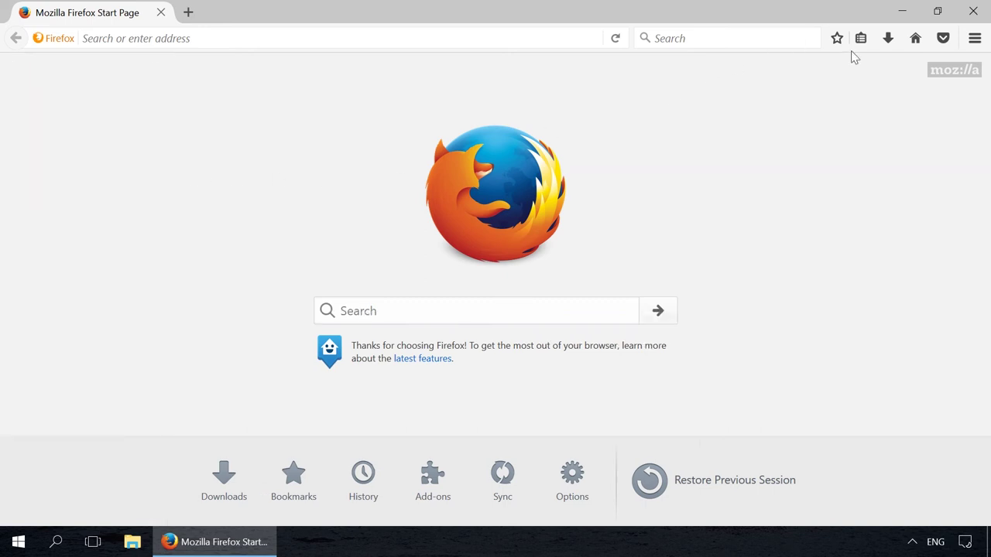
- Open Firefox Options and view the Applications, Content, Privacy and Security sections
{"action": "left_click", "coordinate": [975, 38]}
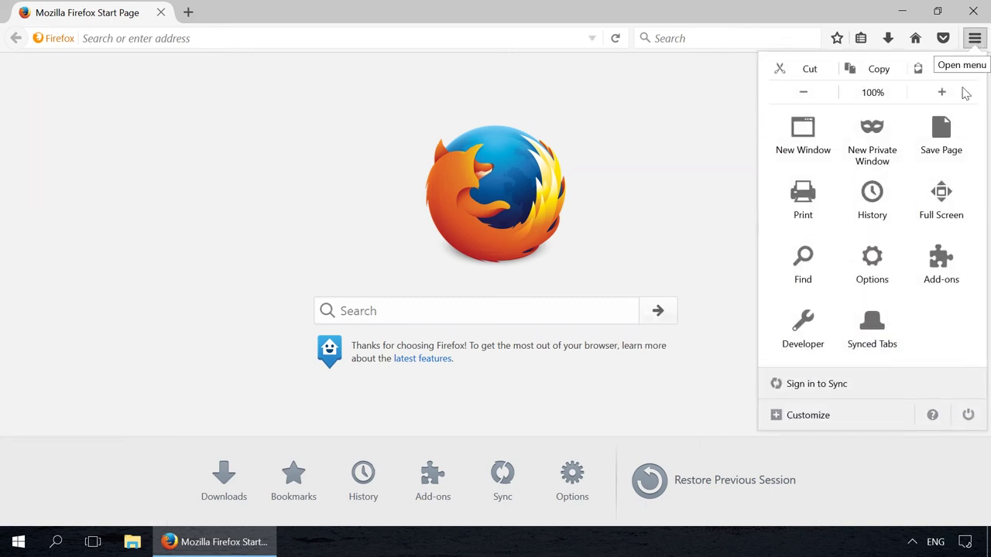
{"action": "left_click", "coordinate": [873, 263]}
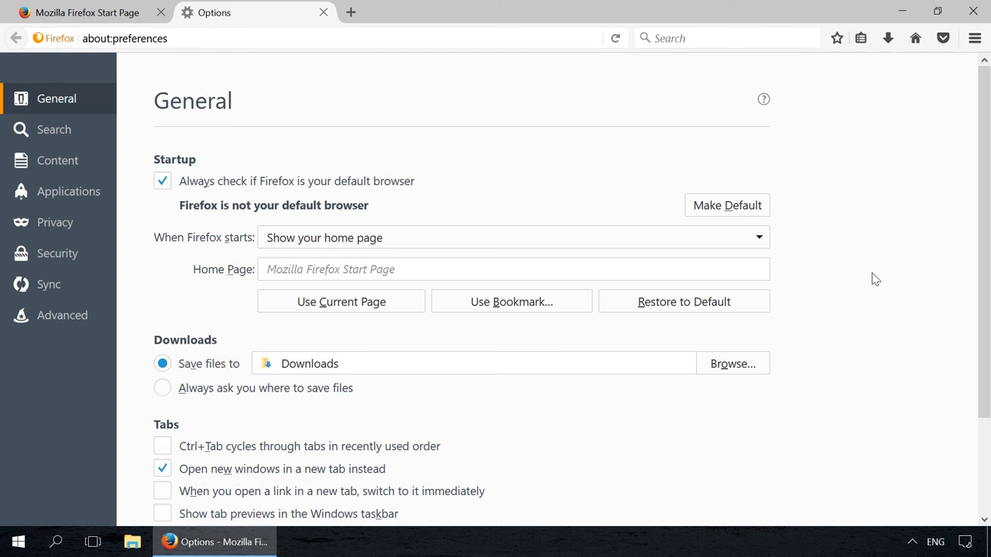
{"action": "left_click", "coordinate": [70, 190]}
{"action": "left_click", "coordinate": [63, 167]}
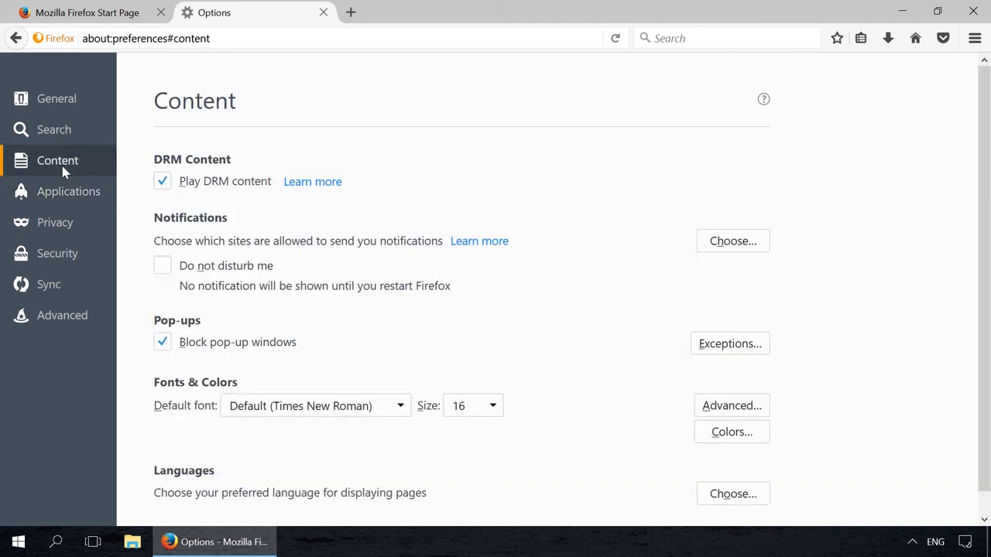
{"action": "left_click", "coordinate": [58, 228]}
{"action": "left_click", "coordinate": [60, 262]}
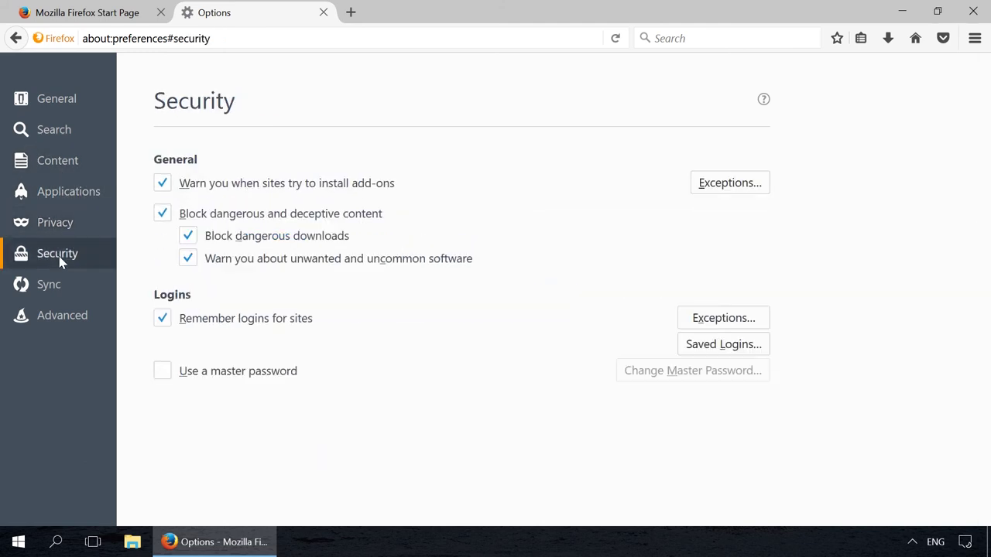